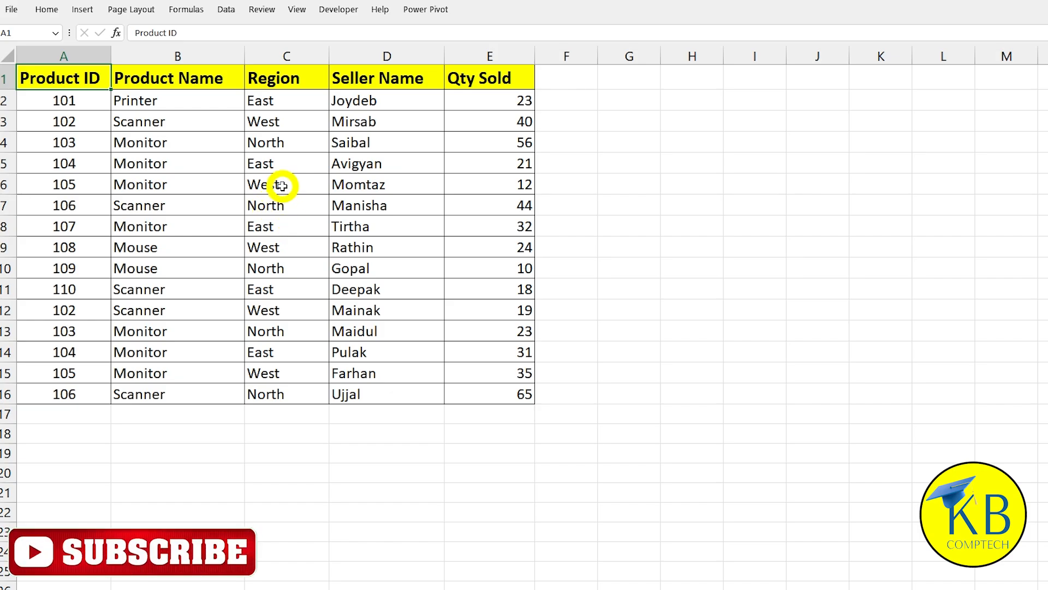
# Select the entire Region column from one of its cells, and then the entire Qty Sold column the same way
pyautogui.click(281, 185)
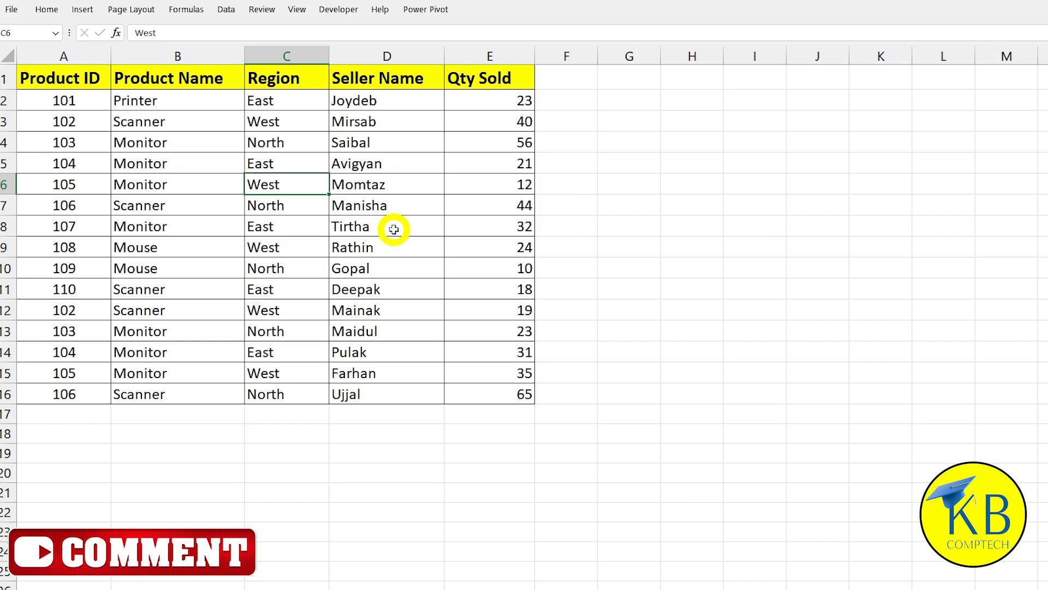
pyautogui.hotkey('ctrl', 'space')
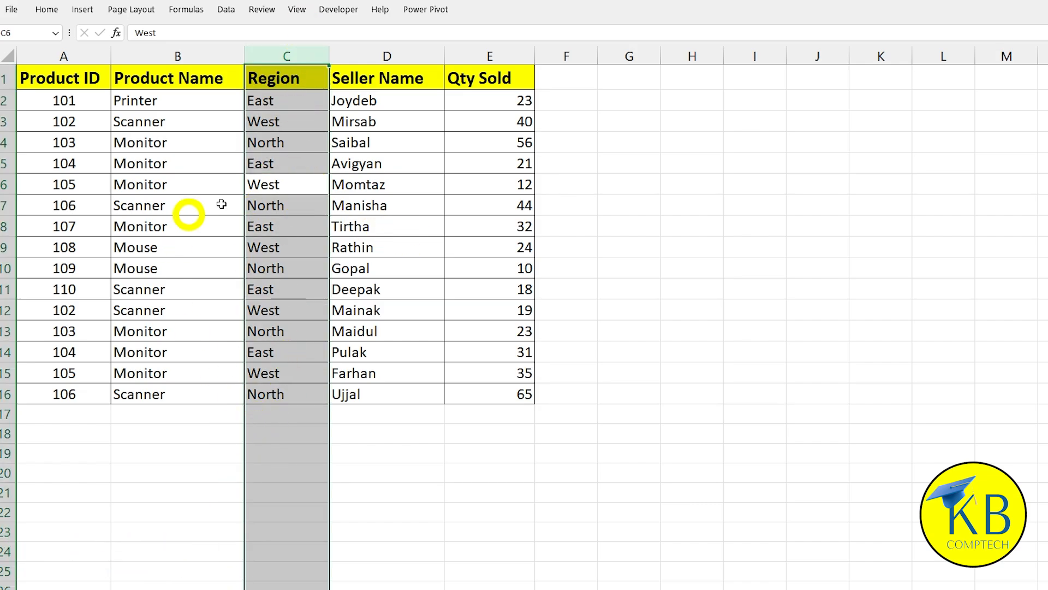
pyautogui.click(491, 186)
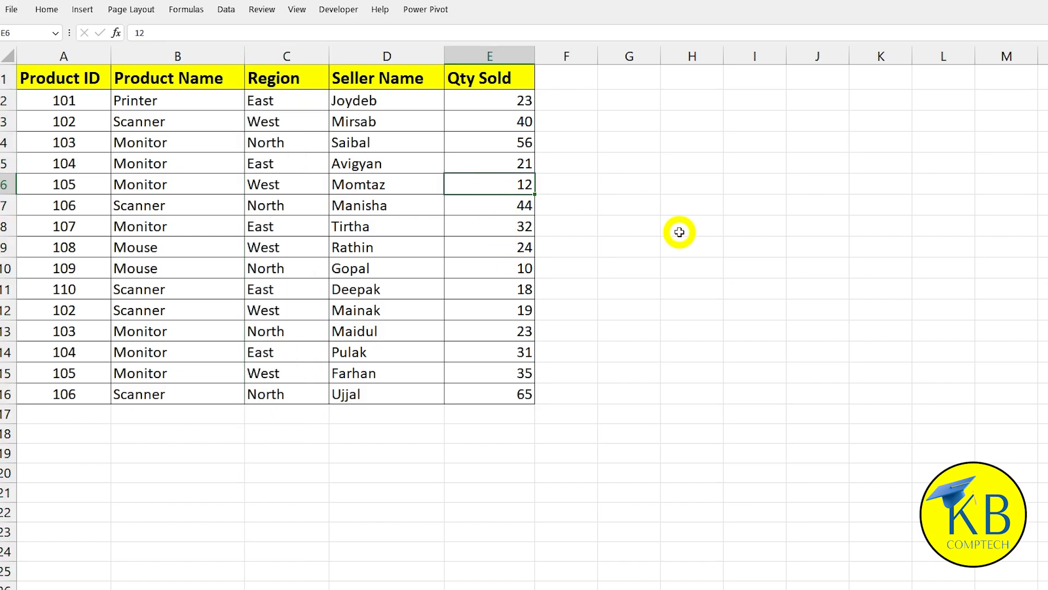
pyautogui.hotkey('ctrl', 'space')
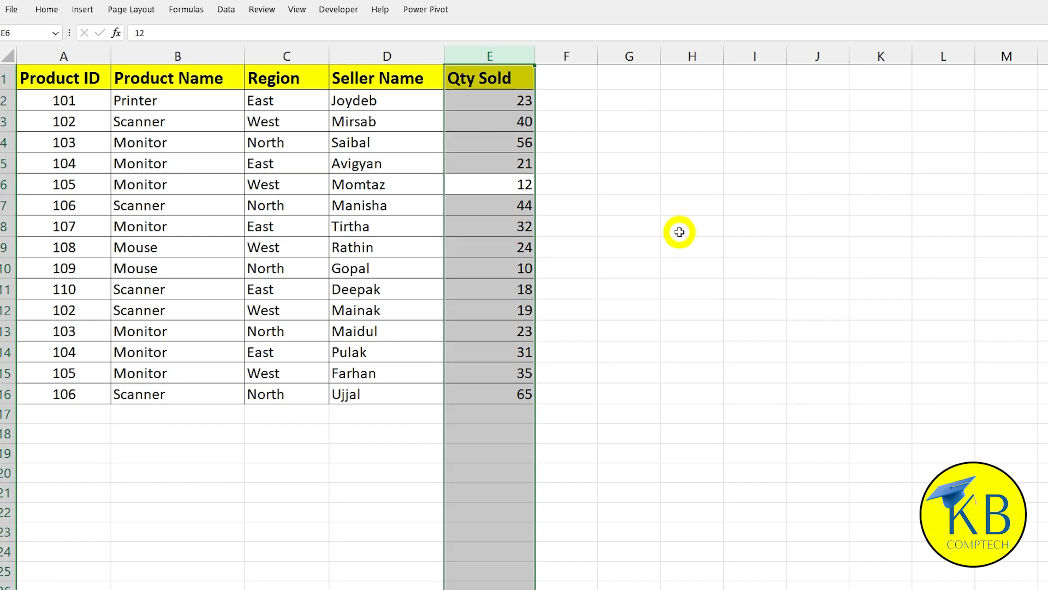
# Select the whole of row 6 from its Region cell, and then the whole of row 11 from its Qty Sold cell
pyautogui.click(285, 184)
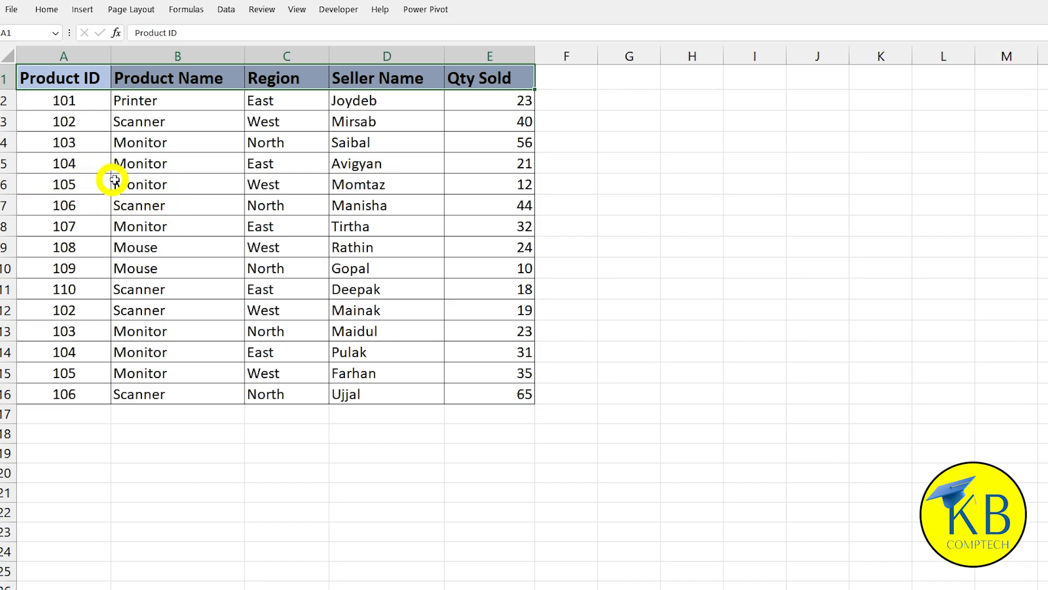
pyautogui.click(263, 184)
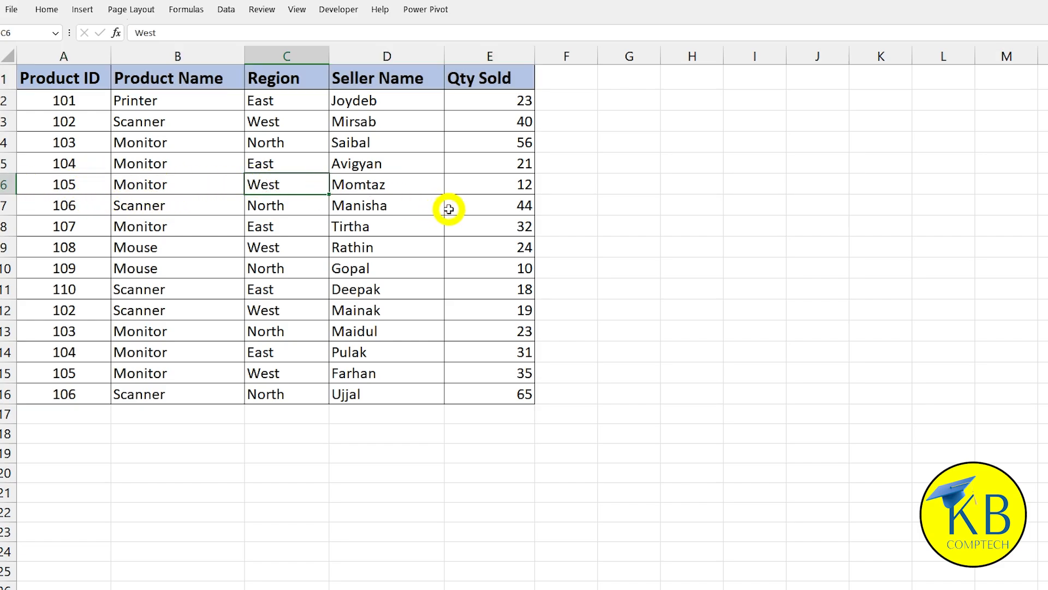
pyautogui.hotkey('shift', 'space')
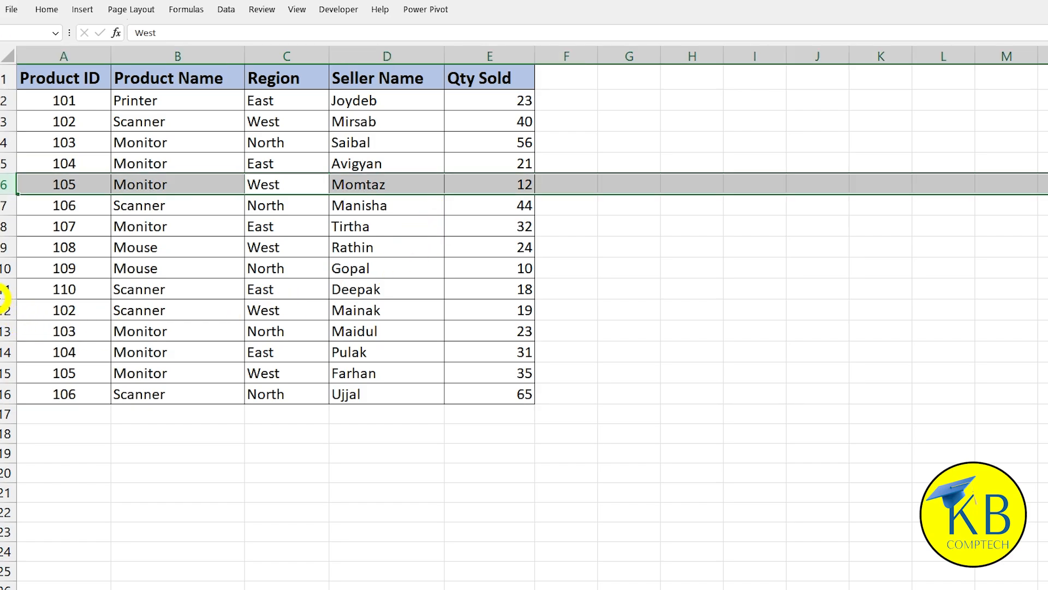
pyautogui.click(476, 292)
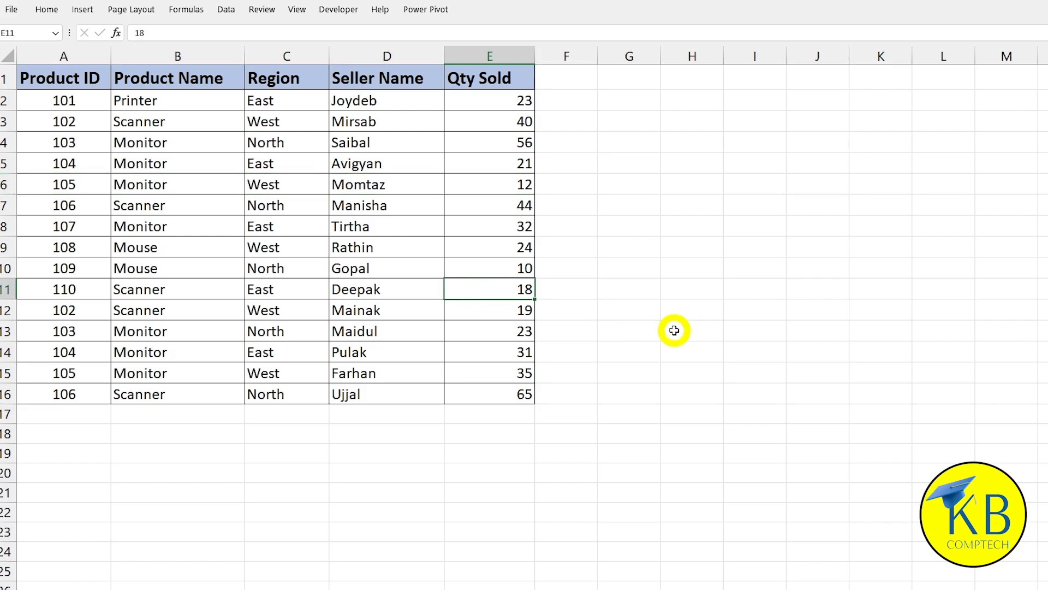
pyautogui.hotkey('shift', 'space')
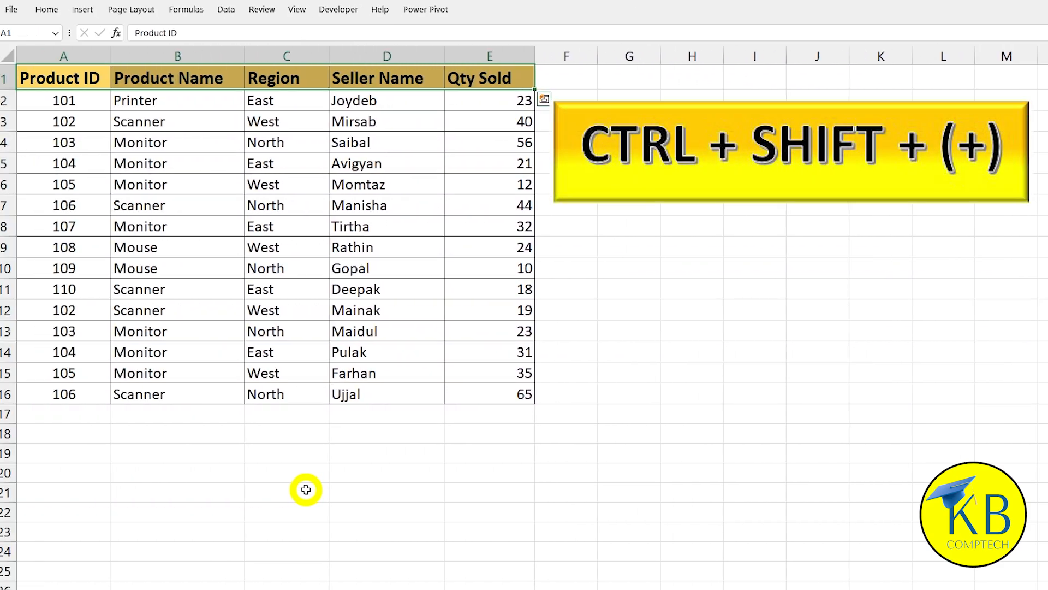
# Insert a blank column before the Region column, between Product Name and Region
pyautogui.click(248, 272)
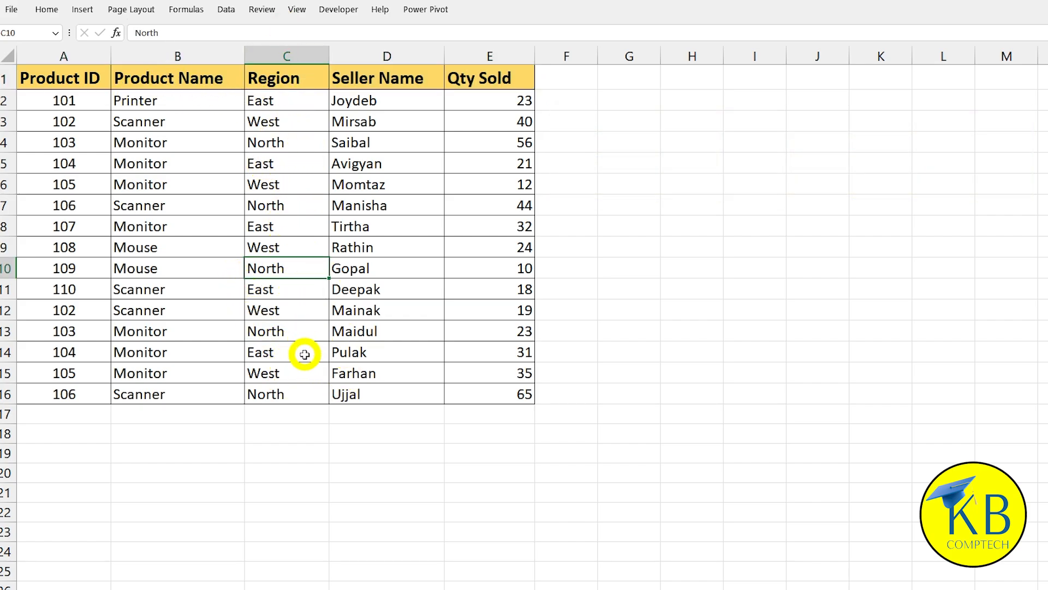
pyautogui.click(293, 228)
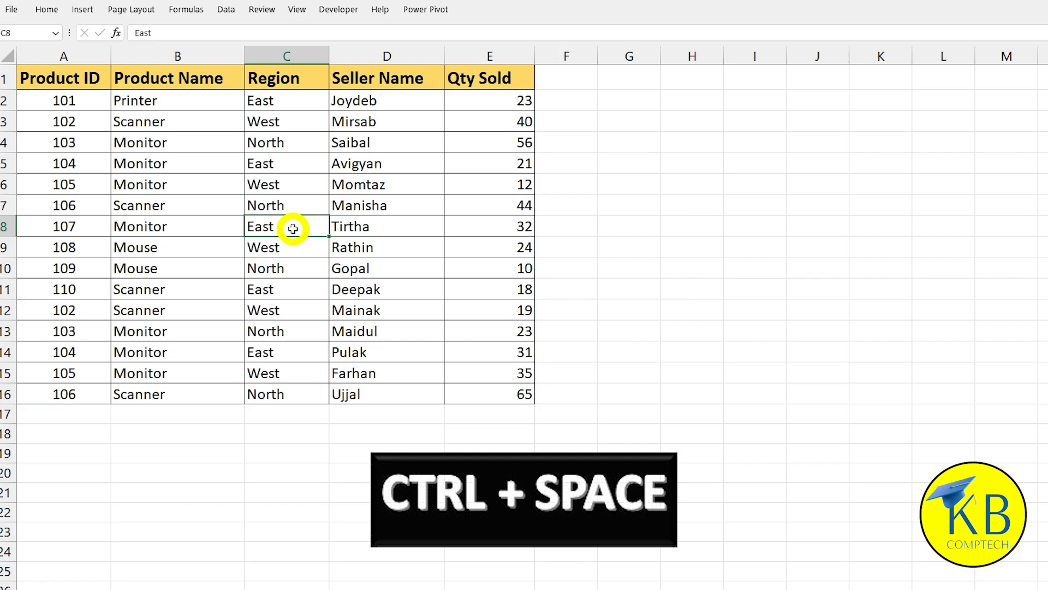
pyautogui.hotkey('ctrl', 'space')
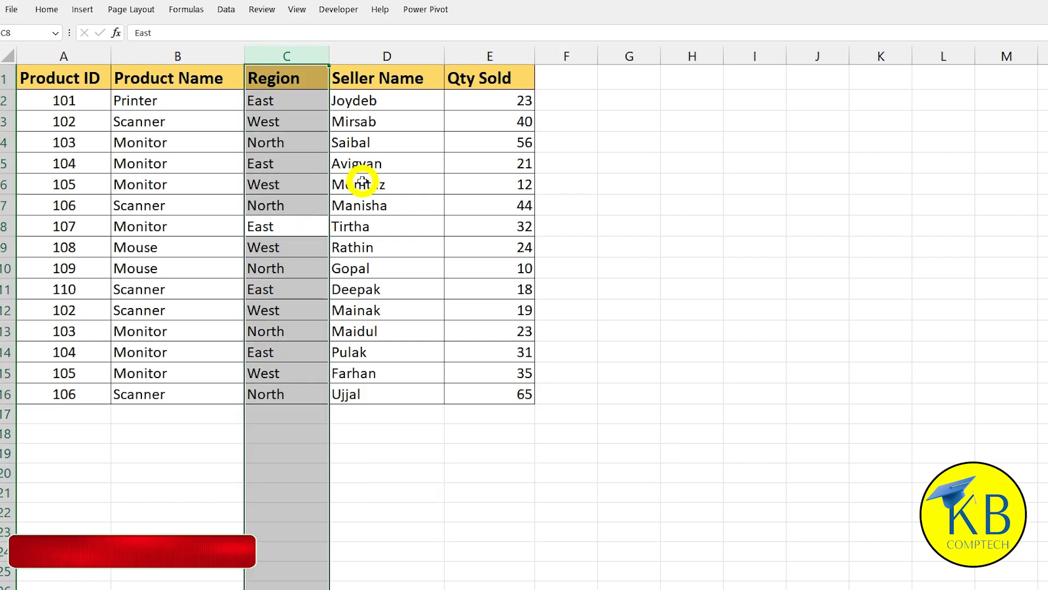
pyautogui.hotkey('ctrl', 'shift', '+')
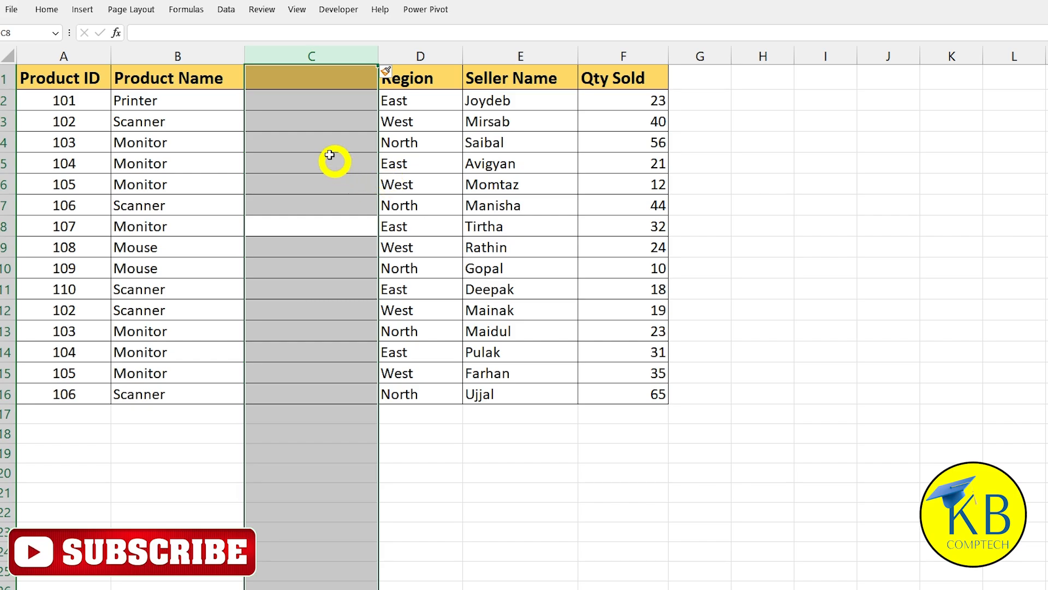
# Delete the entire blank column between Product Name and Region
pyautogui.click(306, 139)
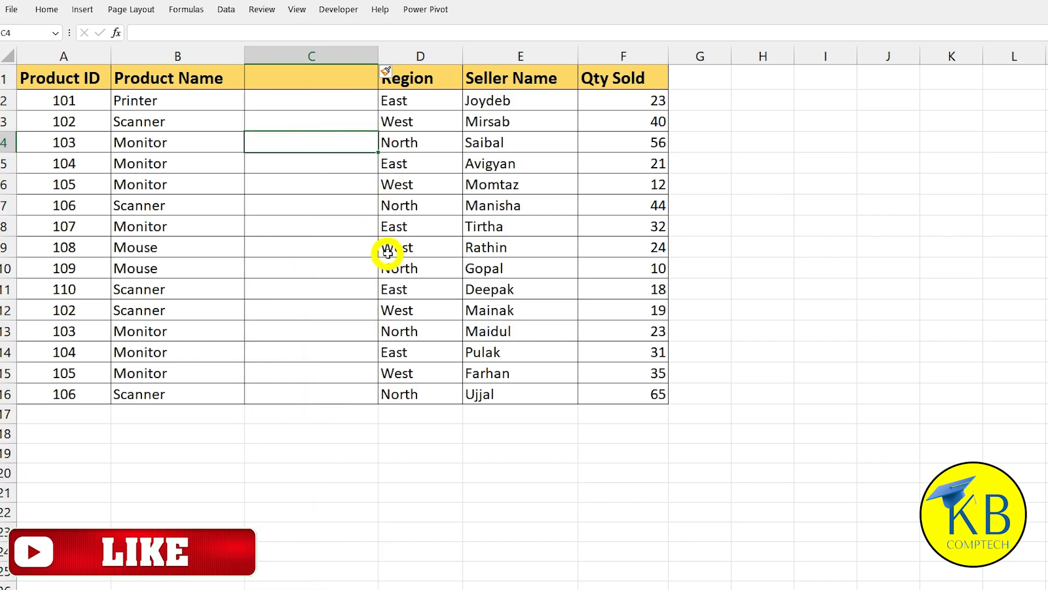
pyautogui.hotkey('ctrl', 'space')
pyautogui.hotkey('ctrl', '-')
pyautogui.click(225, 224)
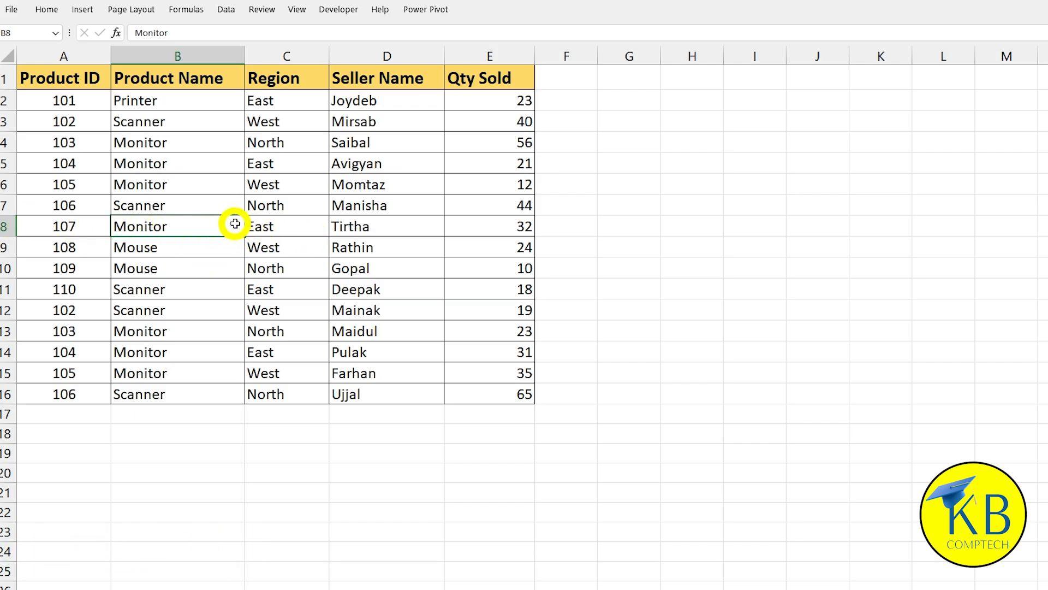
# Insert two blank rows above the row of product ID 107
pyautogui.click(269, 226)
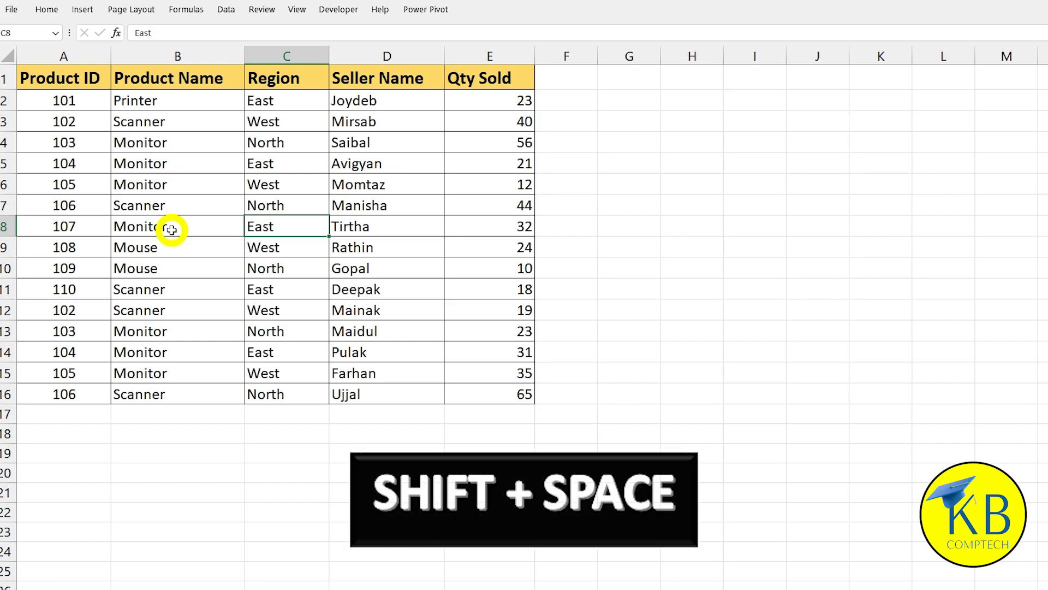
pyautogui.hotkey('shift', 'space')
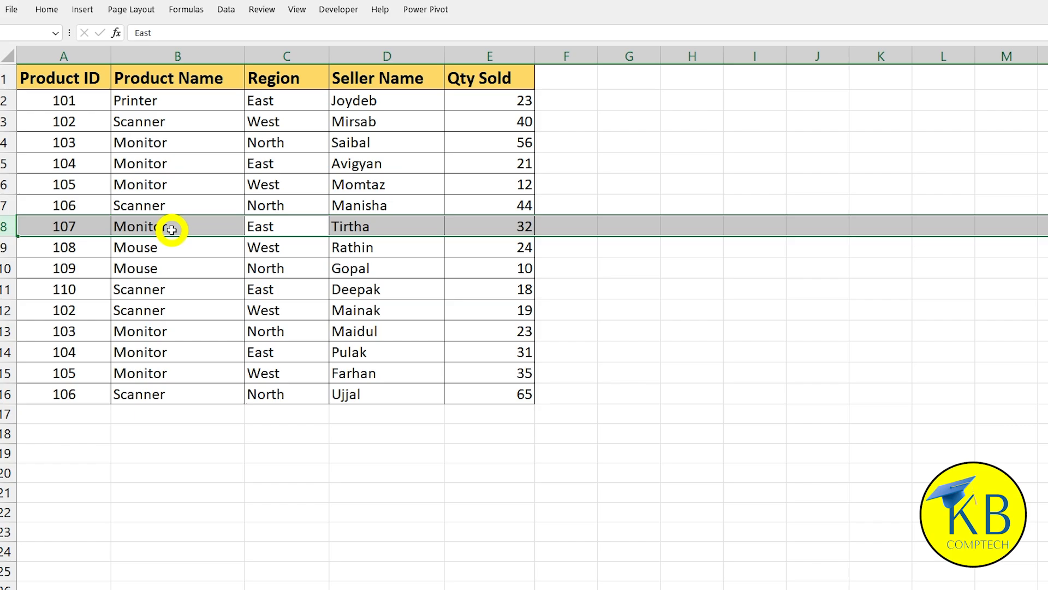
pyautogui.hotkey('ctrl', 'shift', '+')
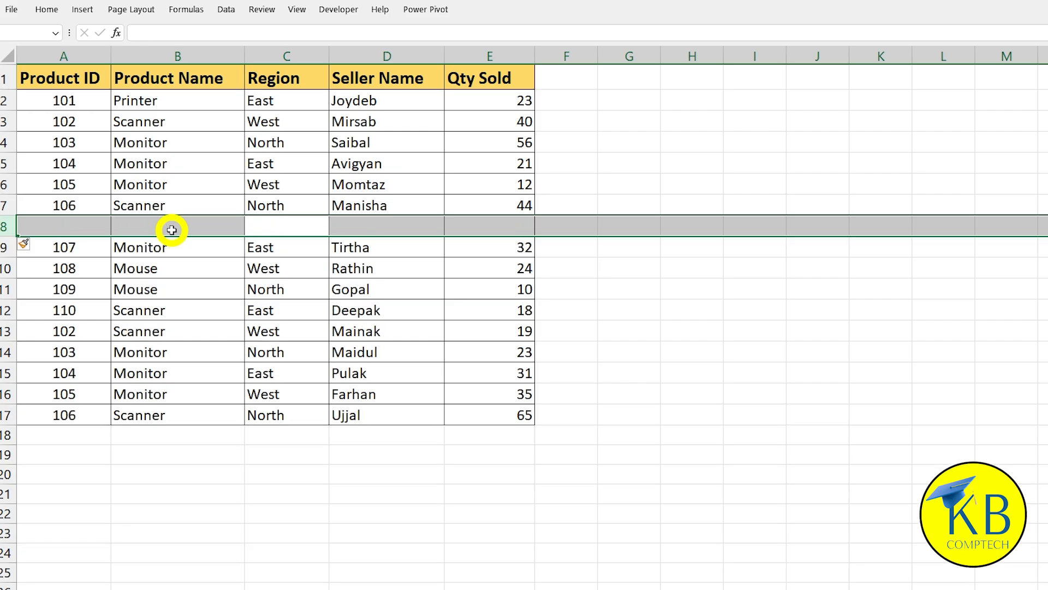
pyautogui.hotkey('ctrl', 'shift', '+')
# Undo the last two row insertions
pyautogui.hotkey('ctrl', 'z')
pyautogui.hotkey('ctrl', 'z')
pyautogui.click(303, 232)
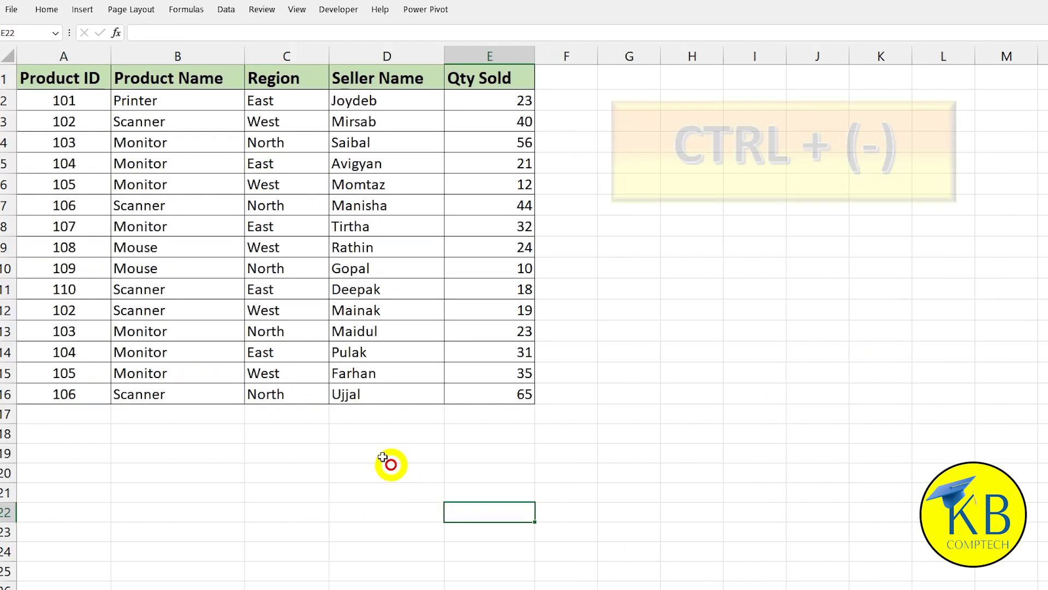
# Delete the entire Seller Name column and undo the deletion
pyautogui.click(324, 212)
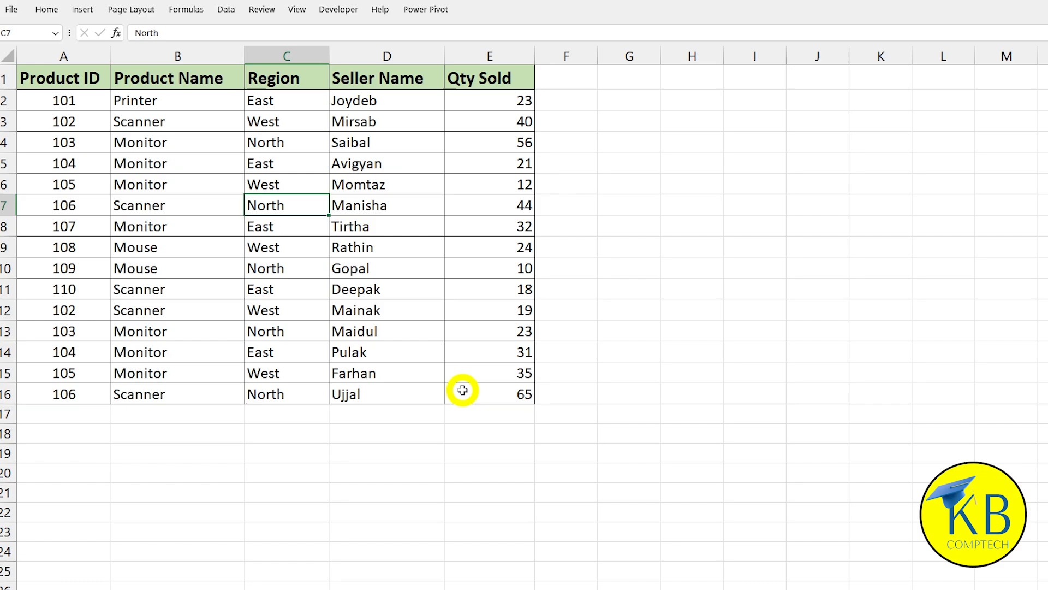
pyautogui.click(396, 206)
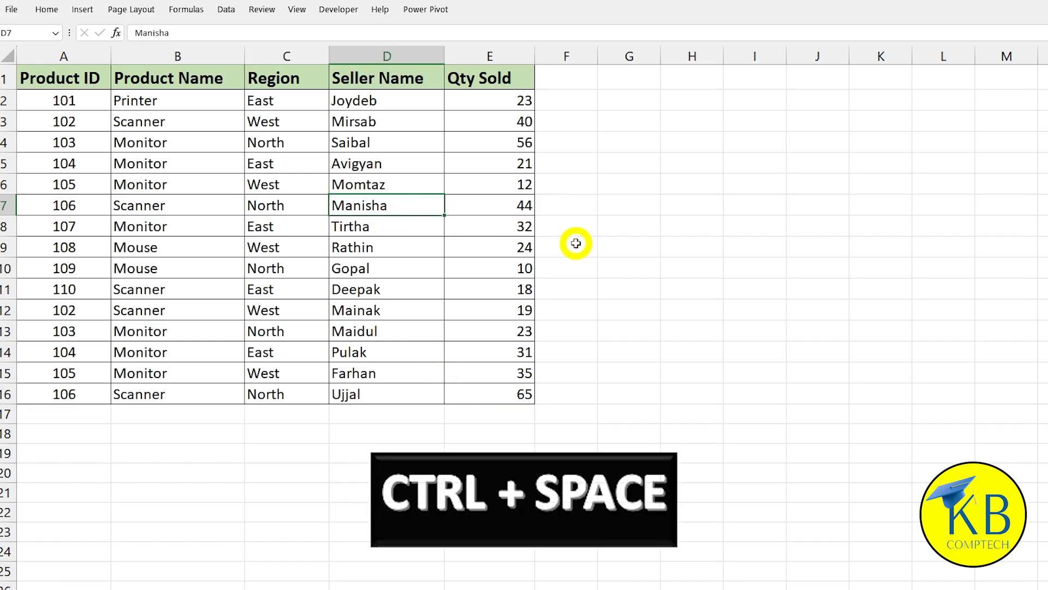
pyautogui.hotkey('ctrl', 'space')
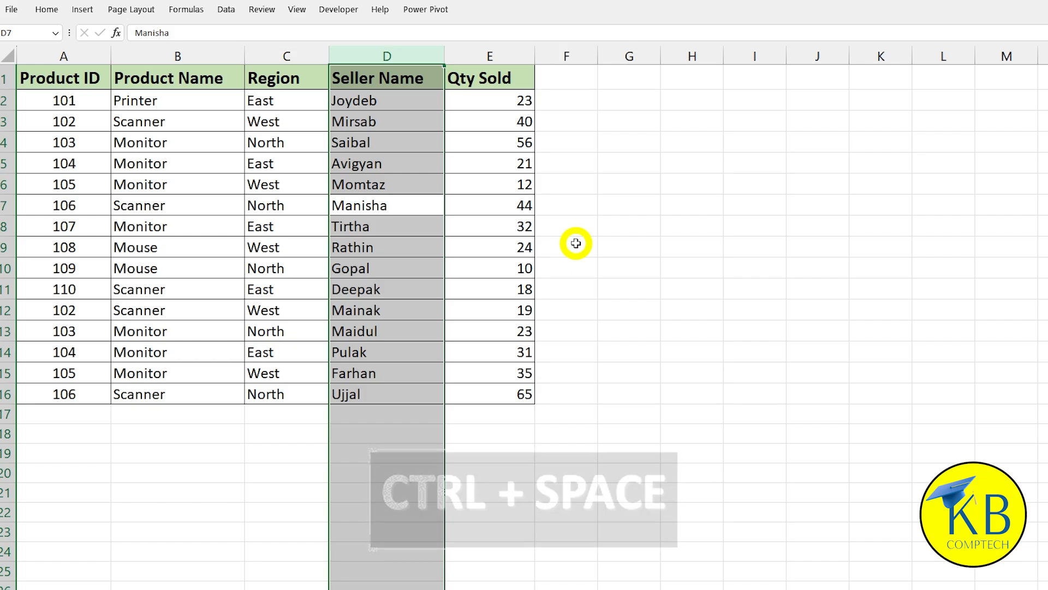
pyautogui.hotkey('ctrl', '-')
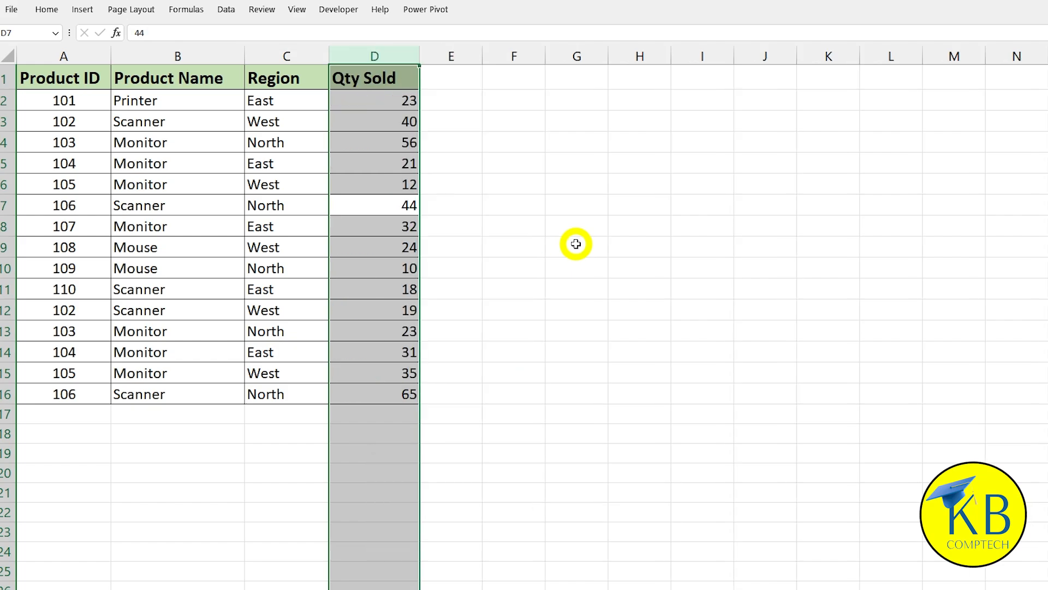
pyautogui.hotkey('ctrl', 'z')
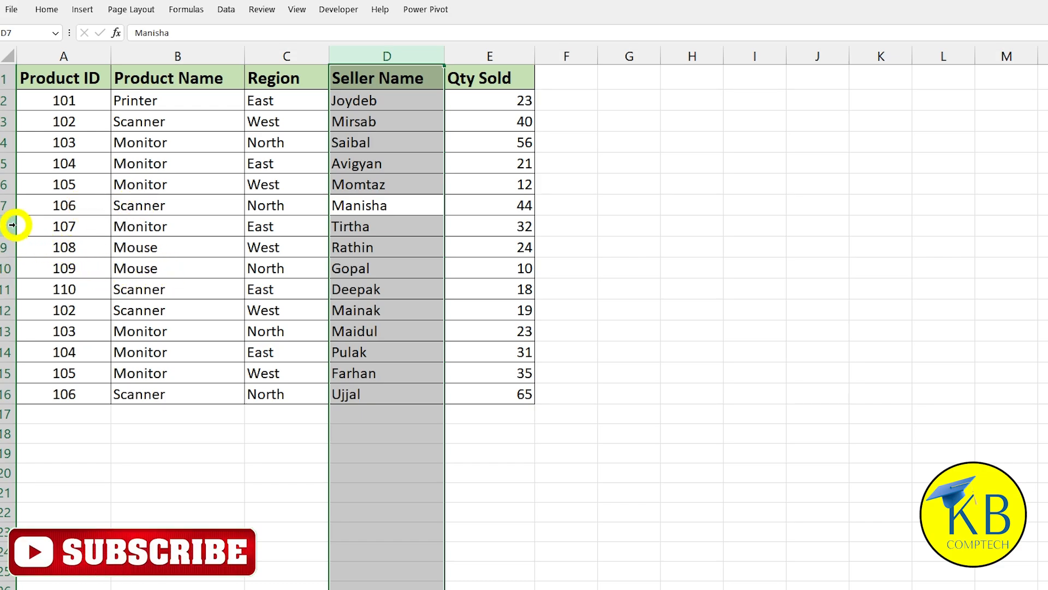
# Delete the entire row 8 containing product ID 107
pyautogui.click(258, 226)
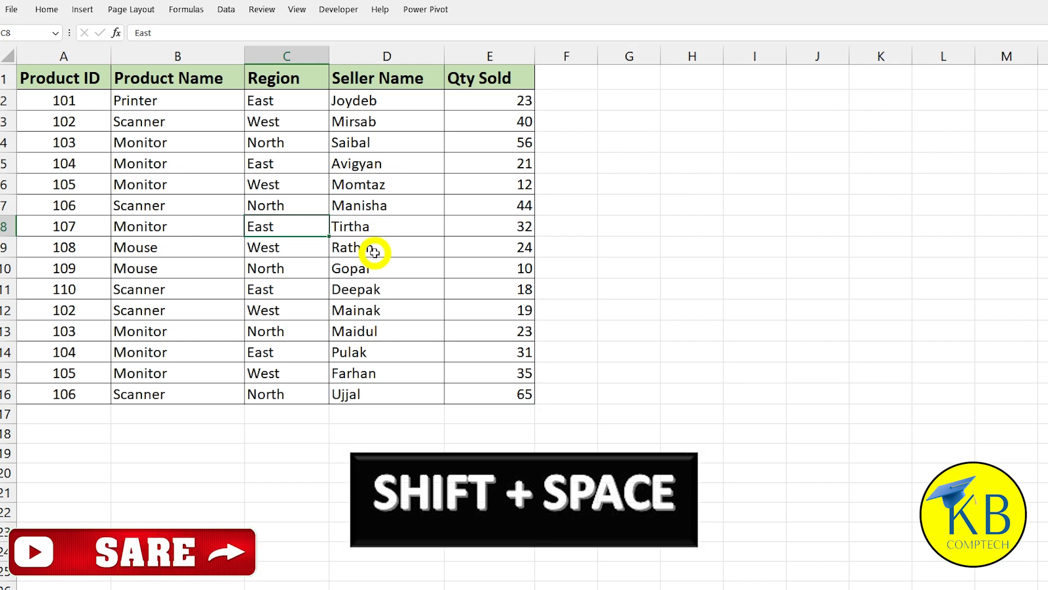
pyautogui.hotkey('shift', 'space')
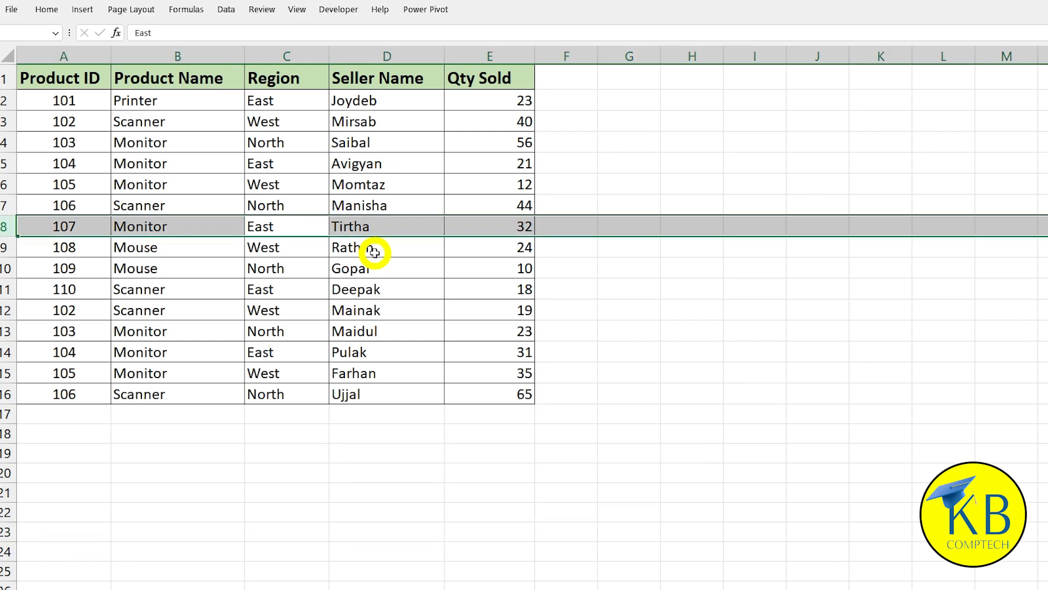
pyautogui.hotkey('ctrl', '-')
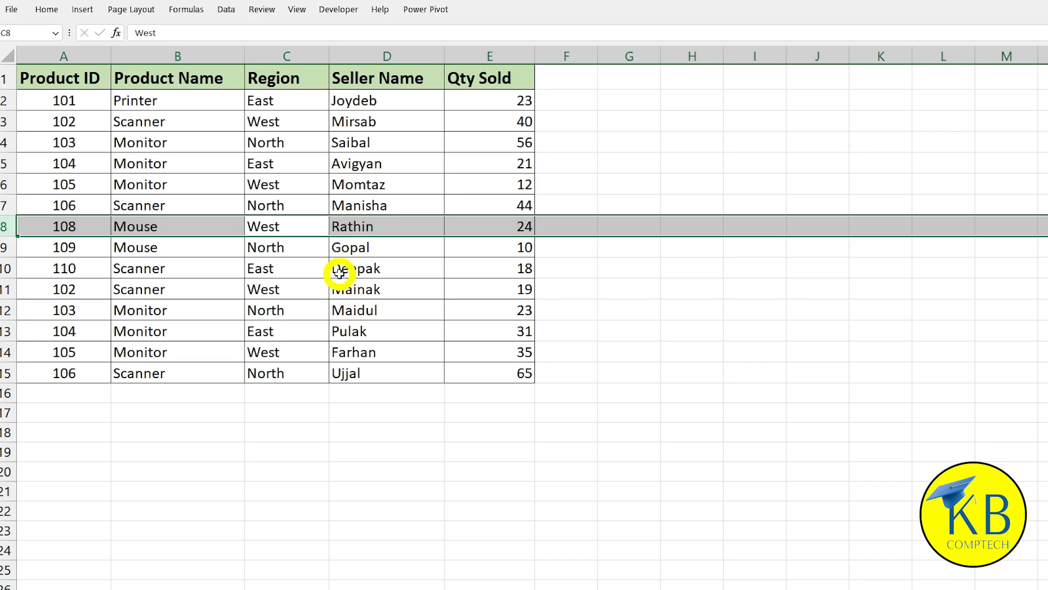
# Open the workbook with the employee list alongside the product sales workbook
pyautogui.hotkey('ctrl', 'Tab')
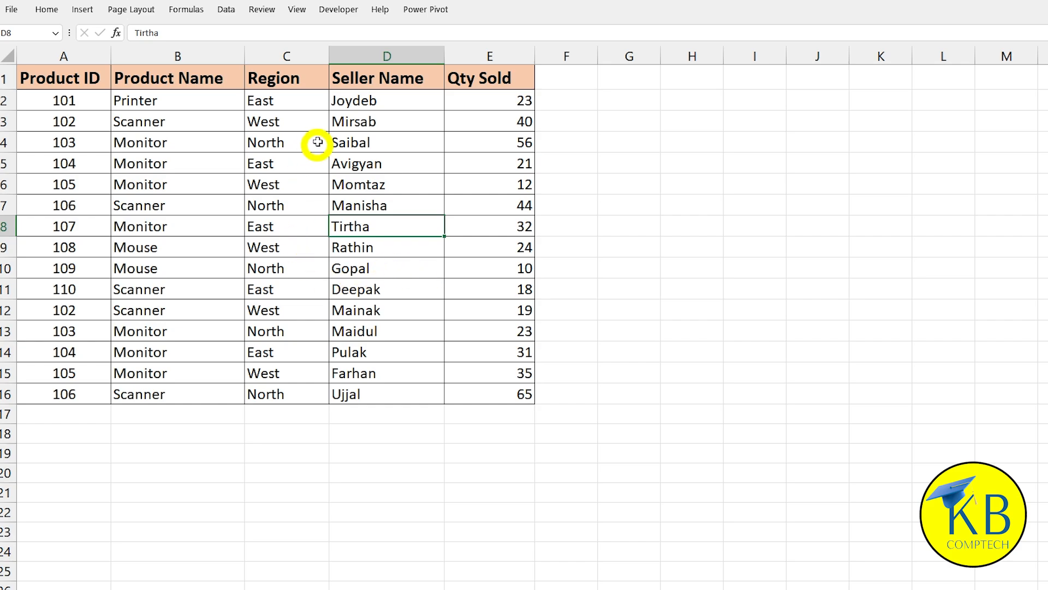
pyautogui.click(10, 12)
pyautogui.click(175, 273)
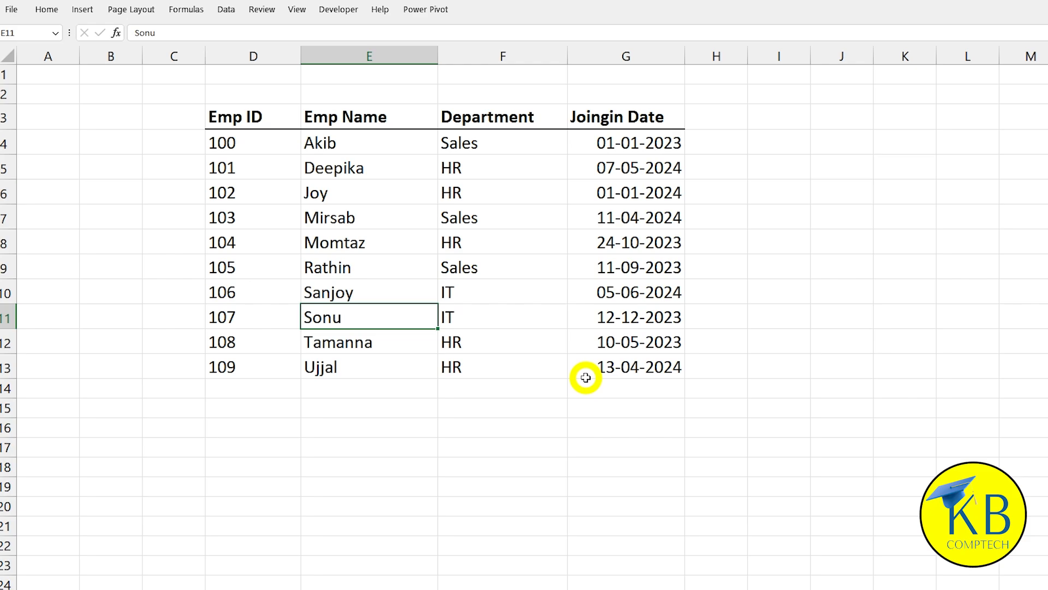
# Switch back and forth between the product sales workbook and the employee list workbook
pyautogui.hotkey('ctrl', 'Tab')
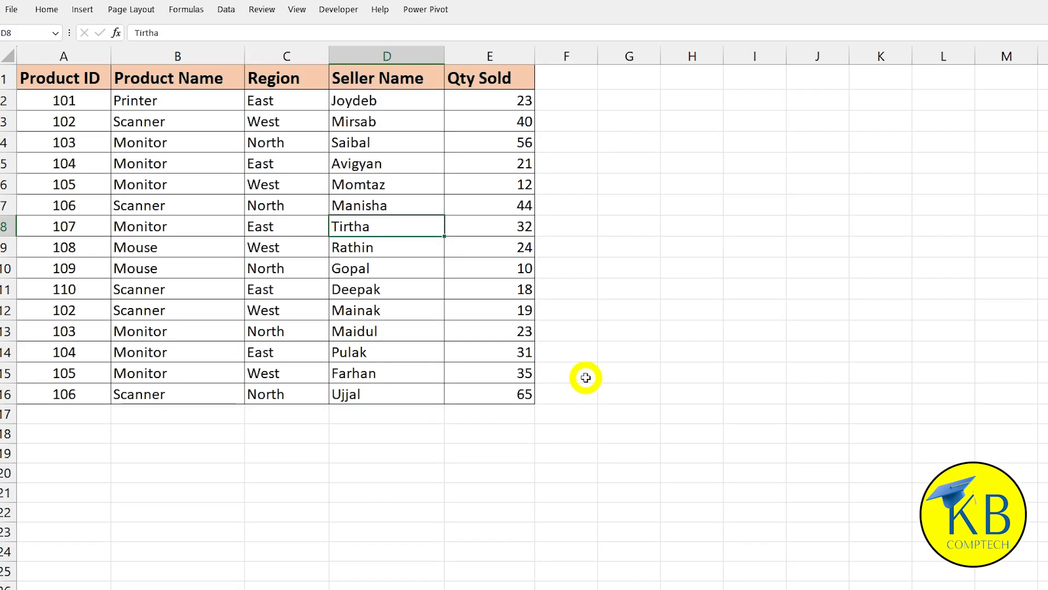
pyautogui.hotkey('ctrl', 'Tab')
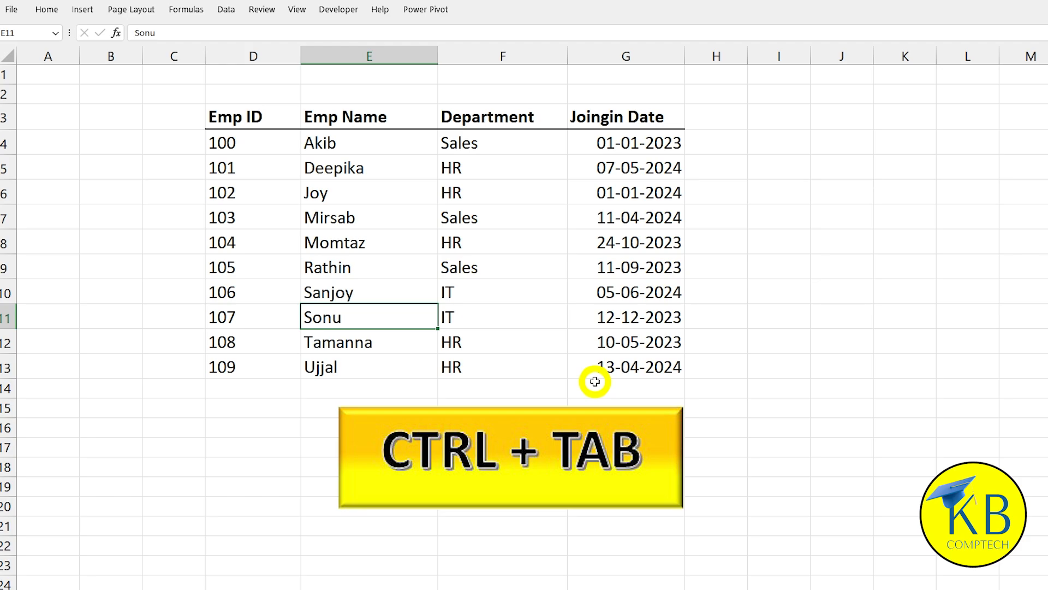
pyautogui.hotkey('ctrl', 'Tab')
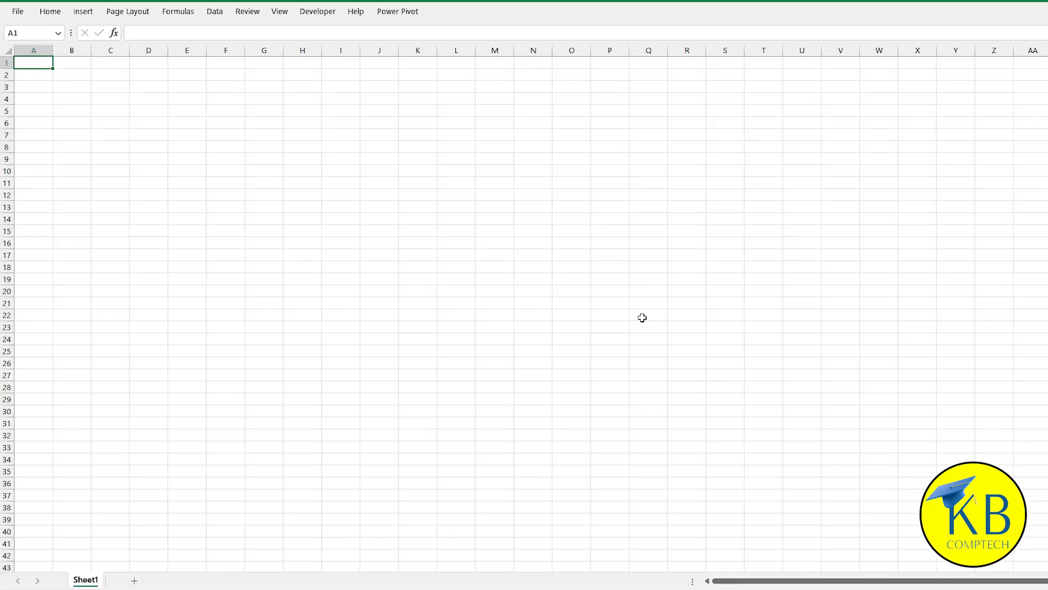
# Insert a new worksheet before Sheet1, then return to Sheet1 and insert another one
pyautogui.hotkey('shift', 'F11')
pyautogui.click(128, 582)
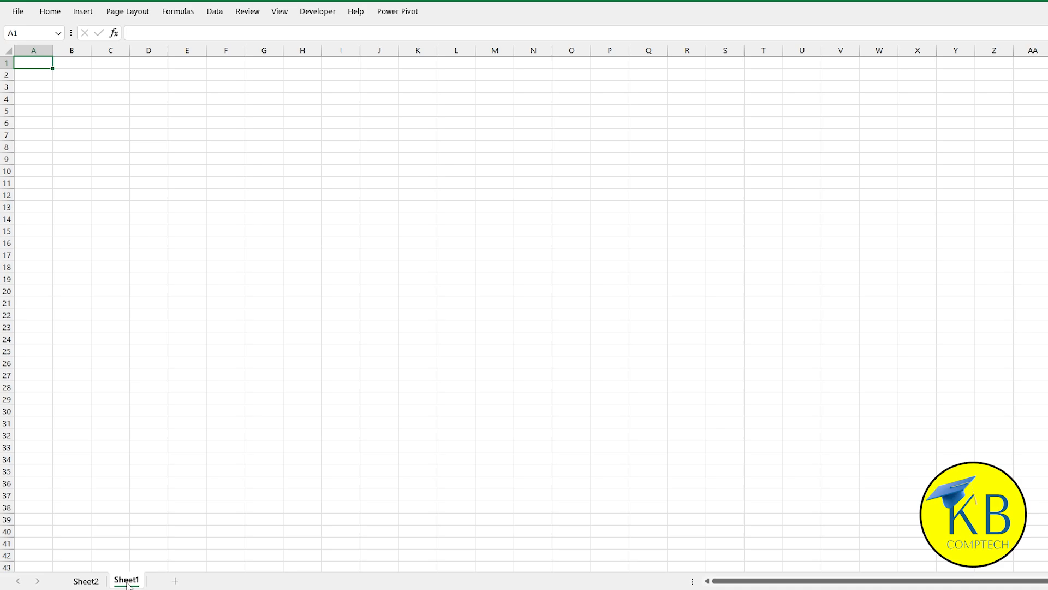
pyautogui.hotkey('shift', 'F11')
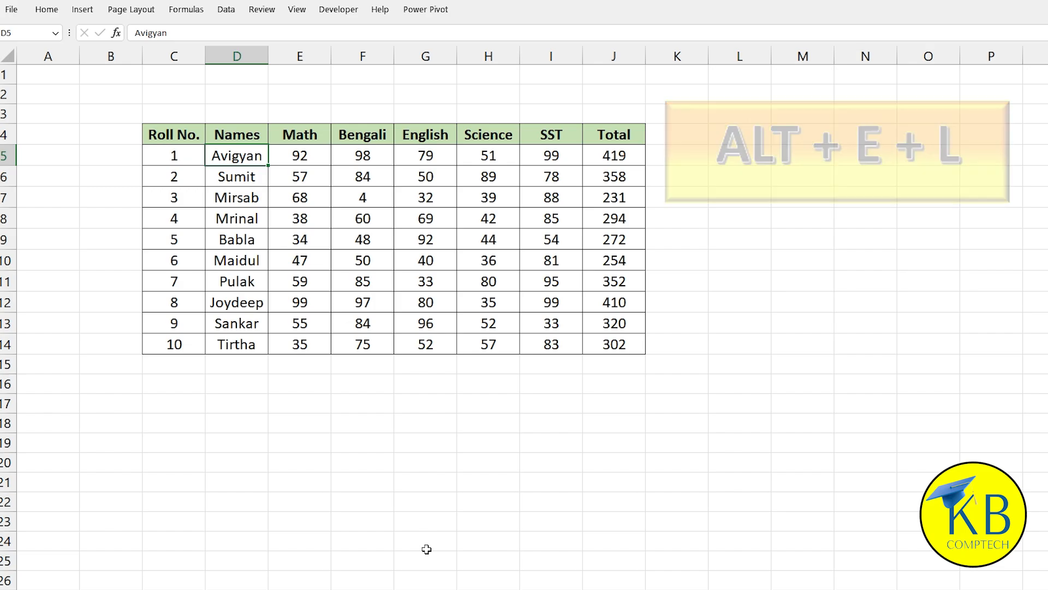
# Switch to the Book1 workbook and delete the worksheets Sheet3 and Sheet2
pyautogui.moveTo(489, 587)
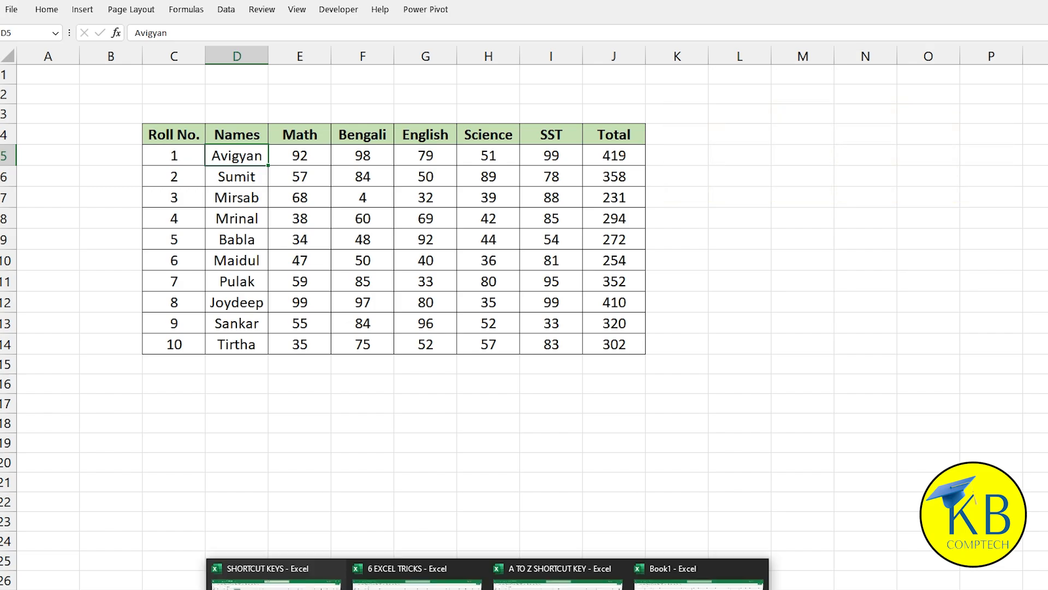
pyautogui.click(698, 580)
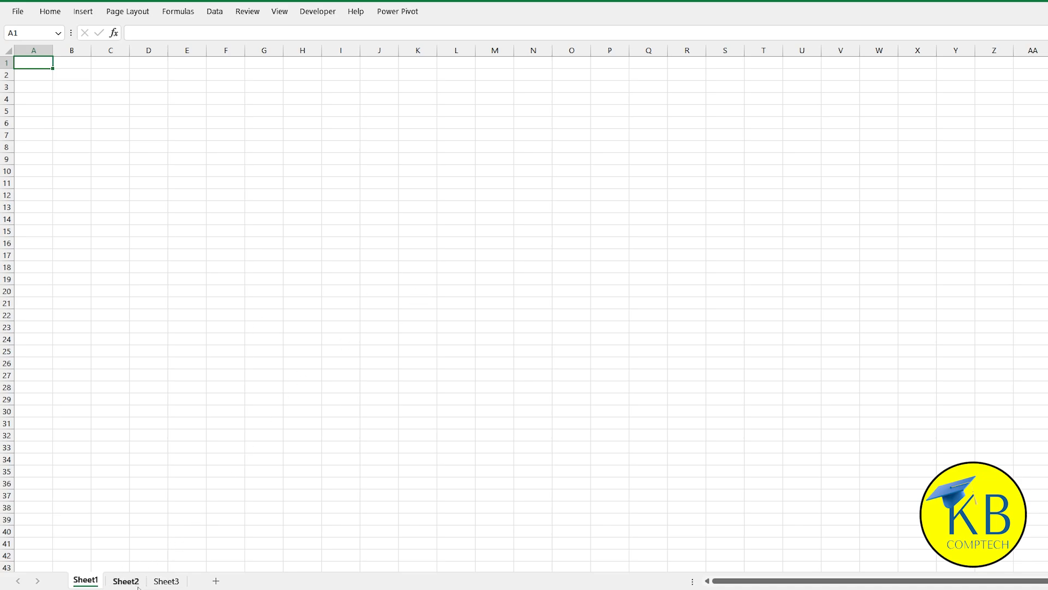
pyautogui.click(167, 581)
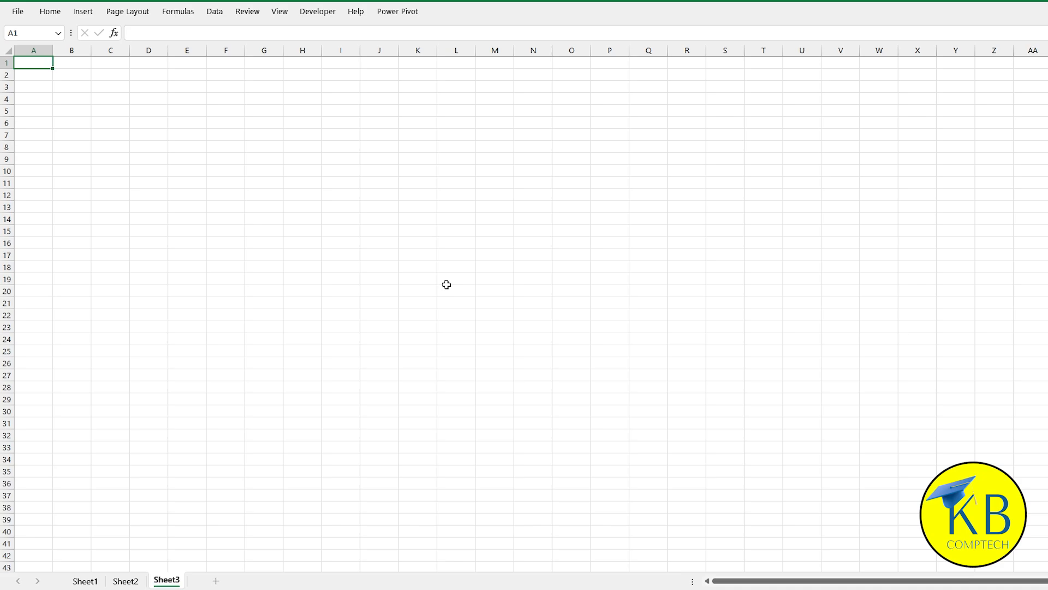
pyautogui.hotkey('alt', 'e')
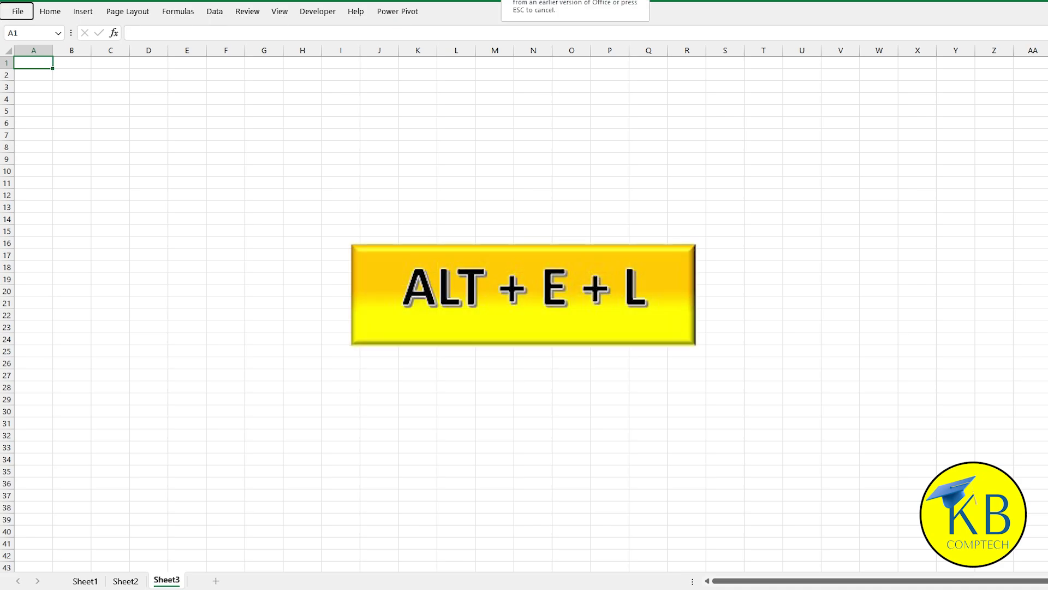
pyautogui.press('l')
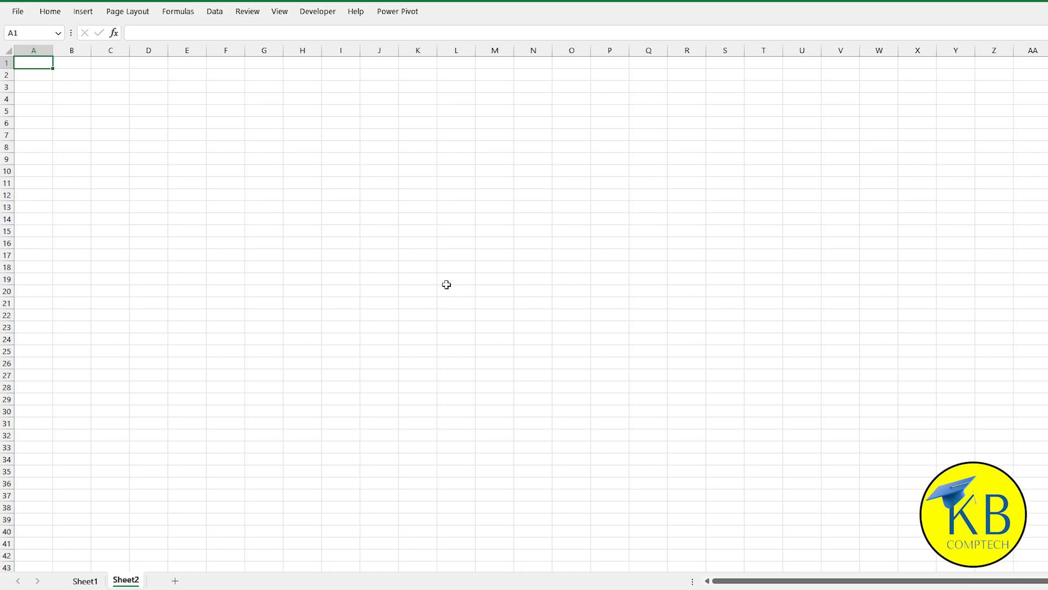
pyautogui.hotkey('alt', 'e')
pyautogui.press('l')
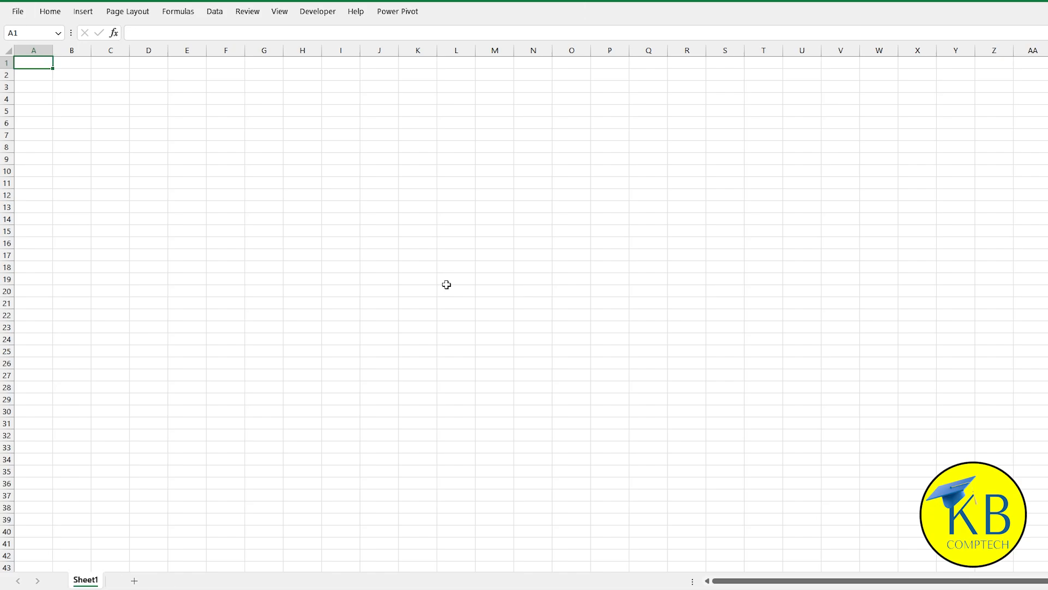
# Return to the SHORTCUT KEYS workbook and move from the ctrl+PageUp | Down sheet to the following and preceding sheets and back
pyautogui.click(459, 588)
pyautogui.click(310, 566)
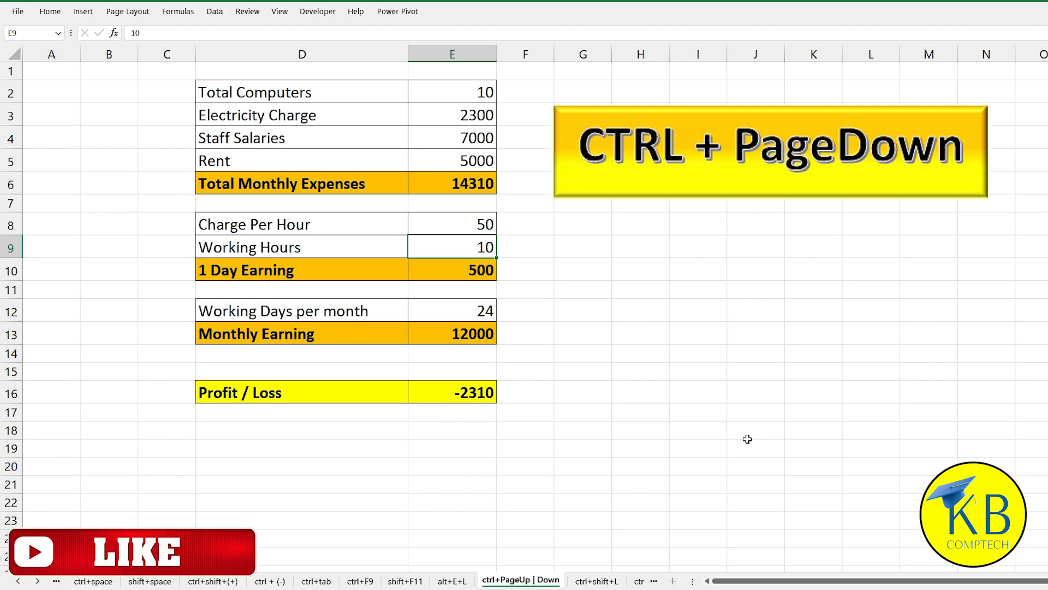
pyautogui.hotkey('ctrl', 'pagedown')
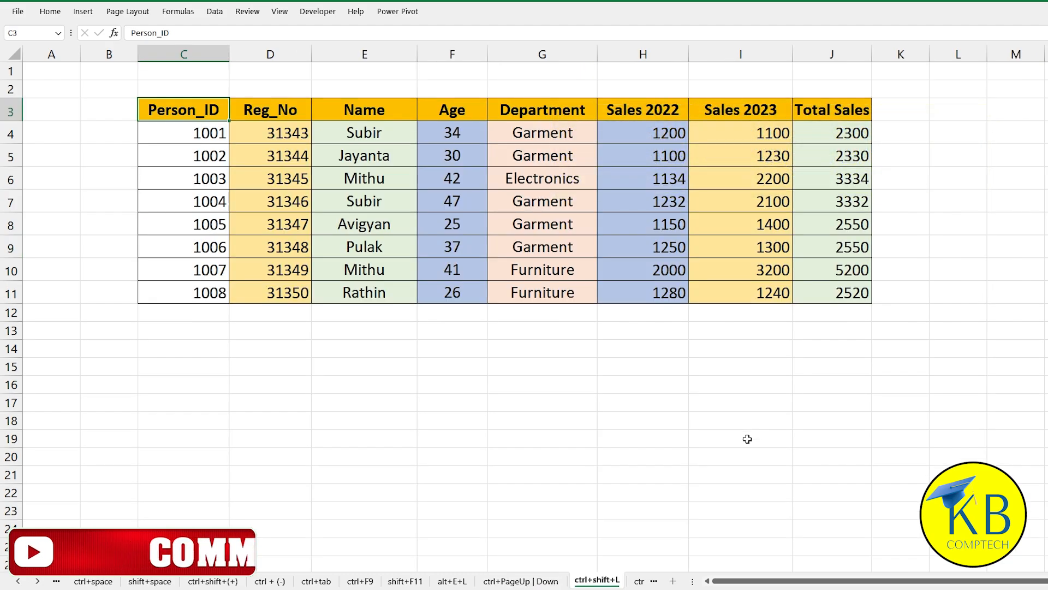
pyautogui.rightClick(748, 439)
pyautogui.press('Escape')
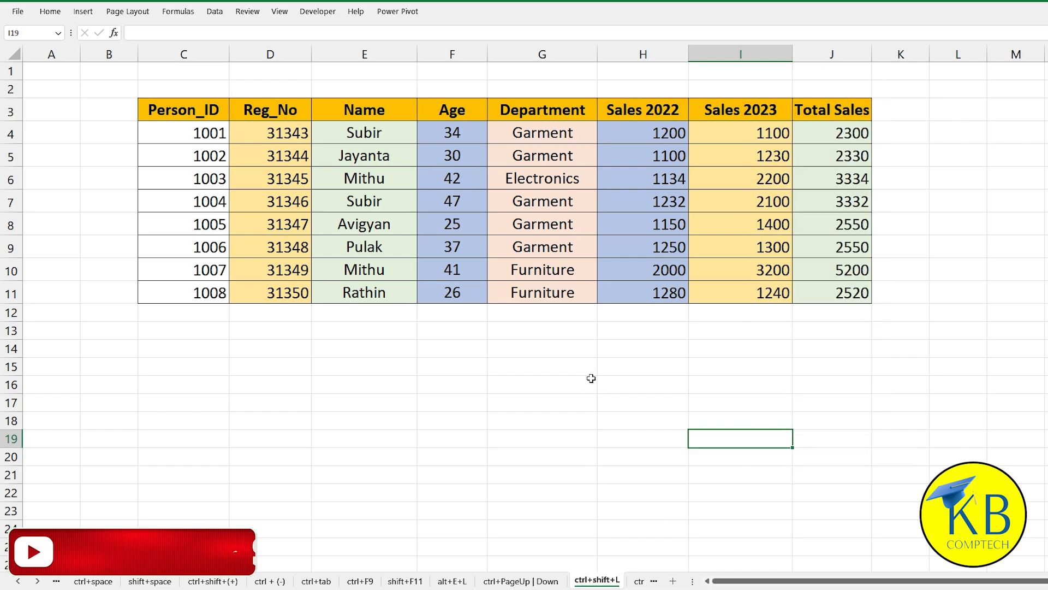
pyautogui.click(525, 582)
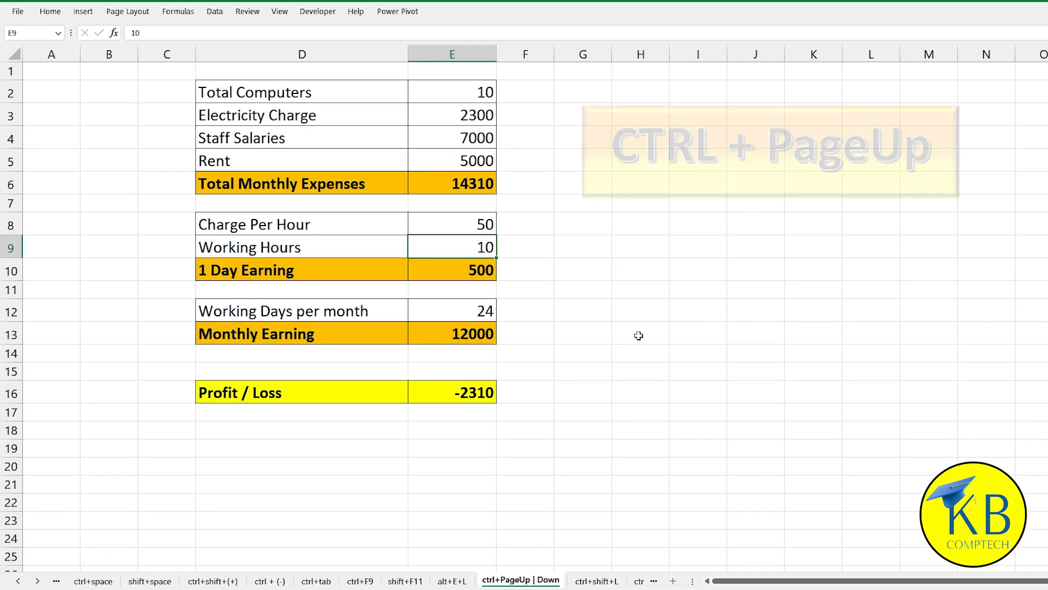
pyautogui.hotkey('ctrl', 'pageup')
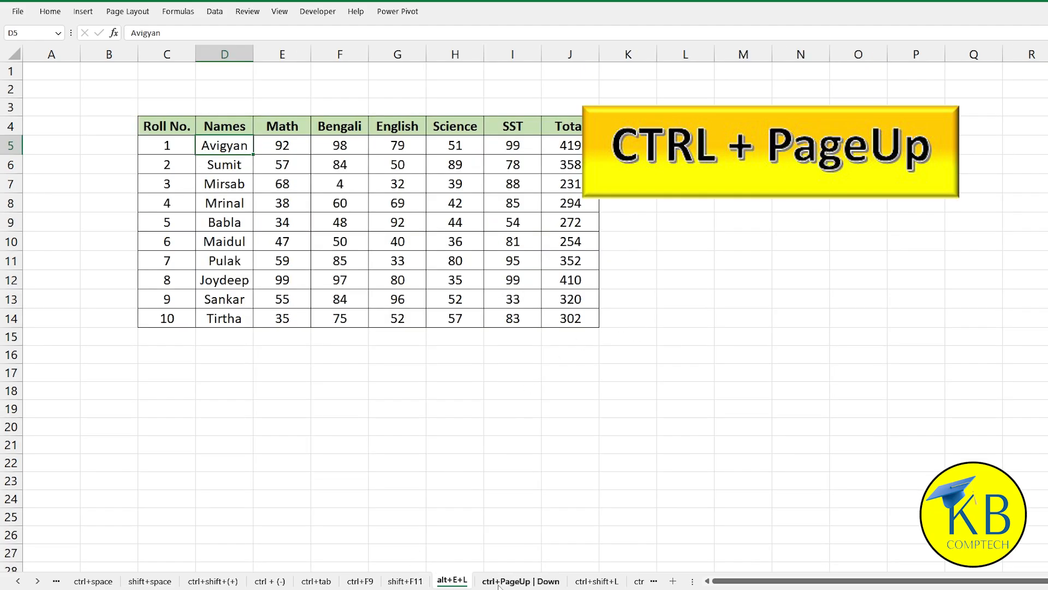
pyautogui.hotkey('ctrl', 'pagedown')
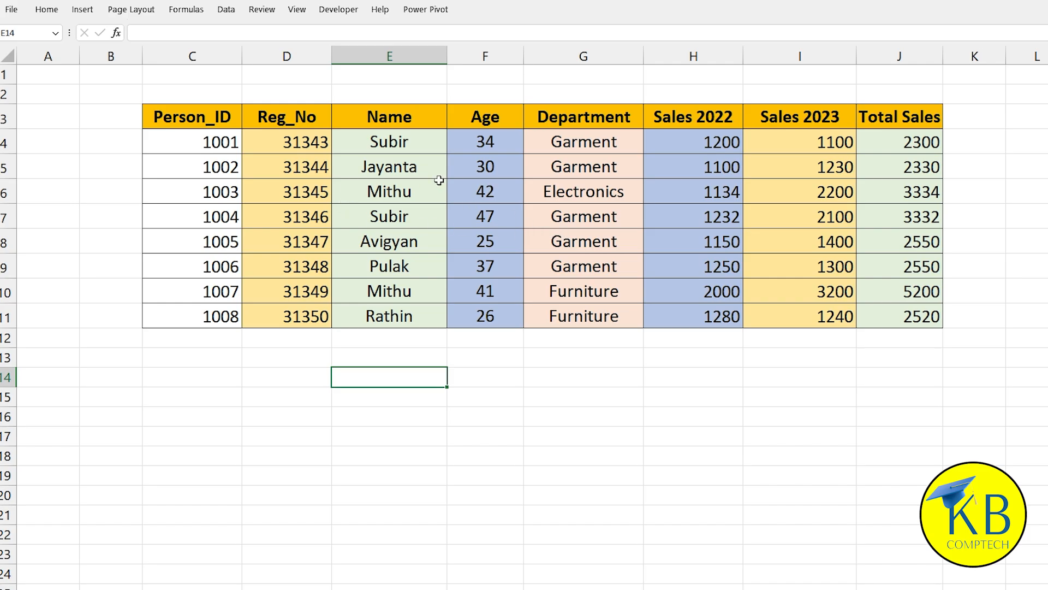
# Add filters to the header row of the sales table and view the filter options for Name and Age
pyautogui.click(551, 216)
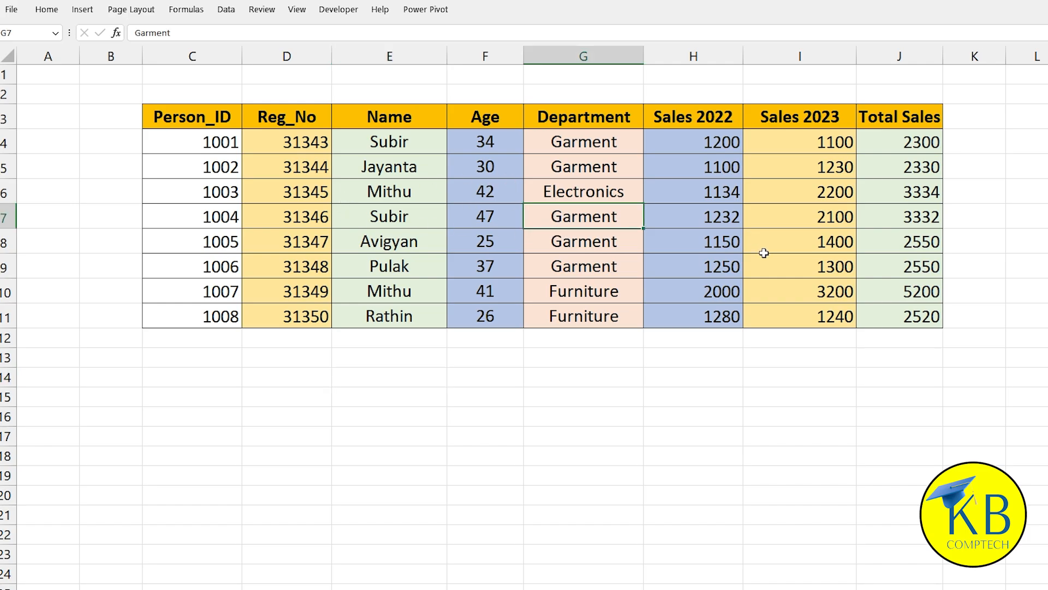
pyautogui.hotkey('ctrl', 'shift', 'l')
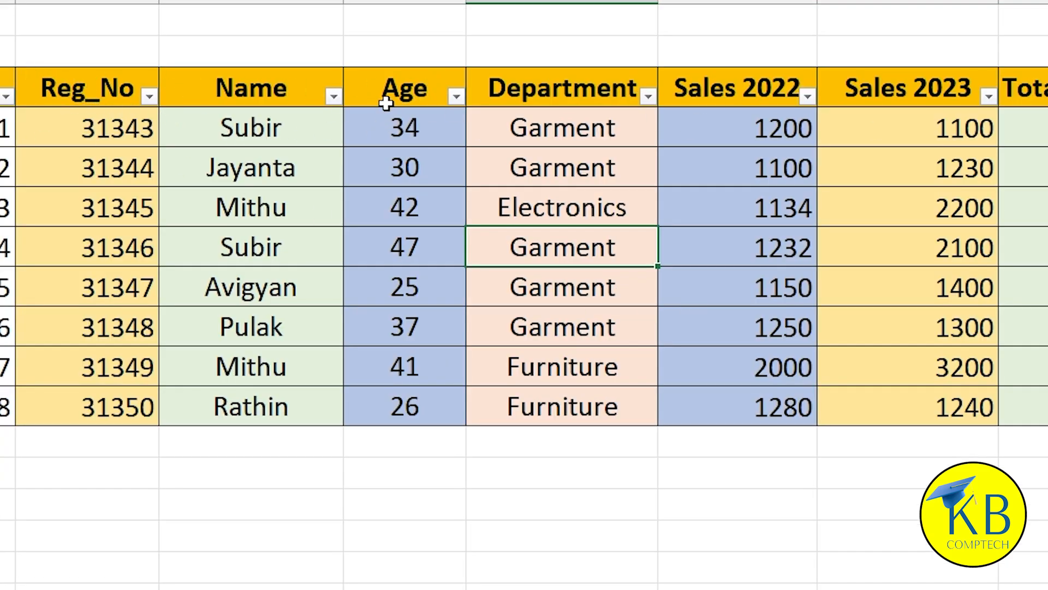
pyautogui.click(334, 98)
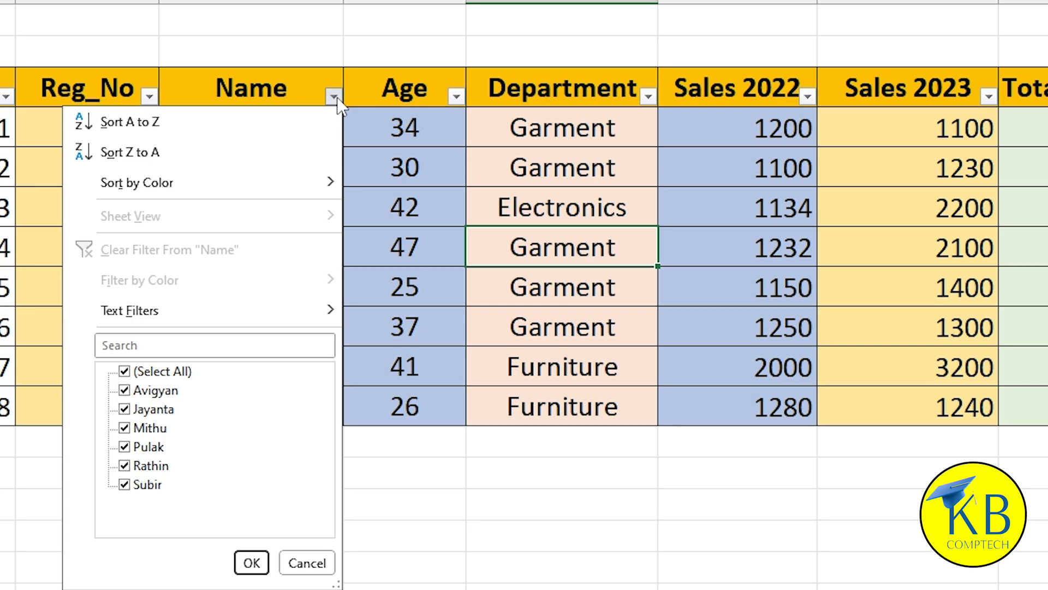
pyautogui.click(335, 99)
pyautogui.click(458, 98)
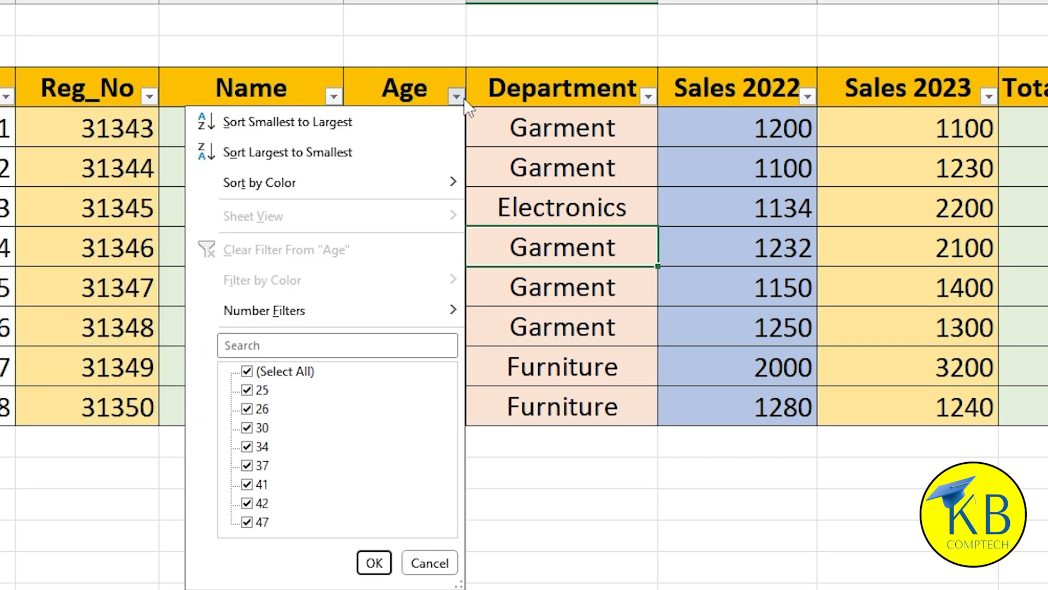
pyautogui.click(527, 137)
# Turn off the filters on the sales table with one of its Age cells selected
pyautogui.click(411, 248)
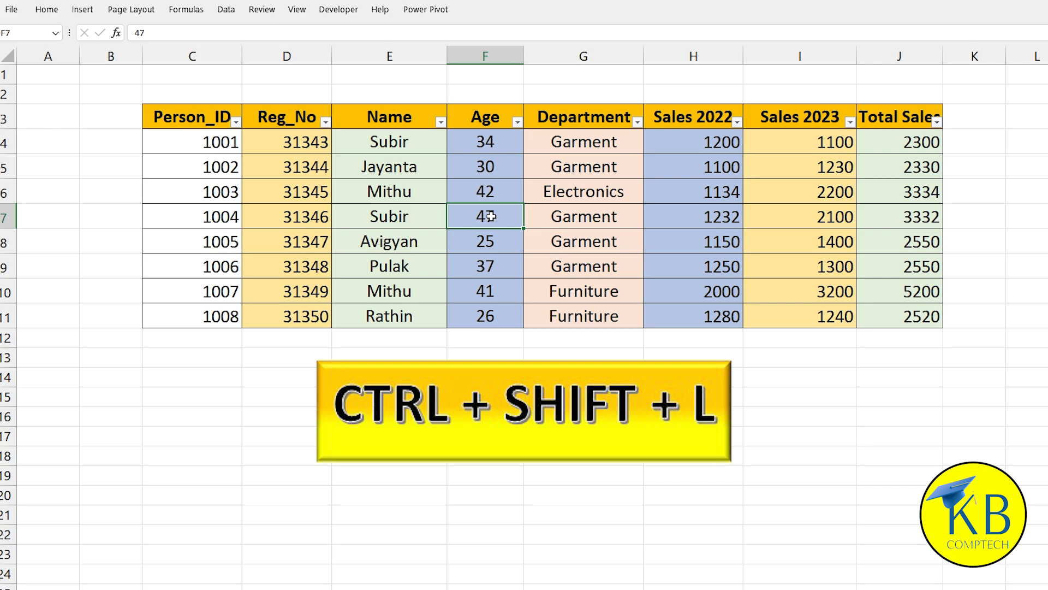
pyautogui.hotkey('ctrl', 'shift', 'l')
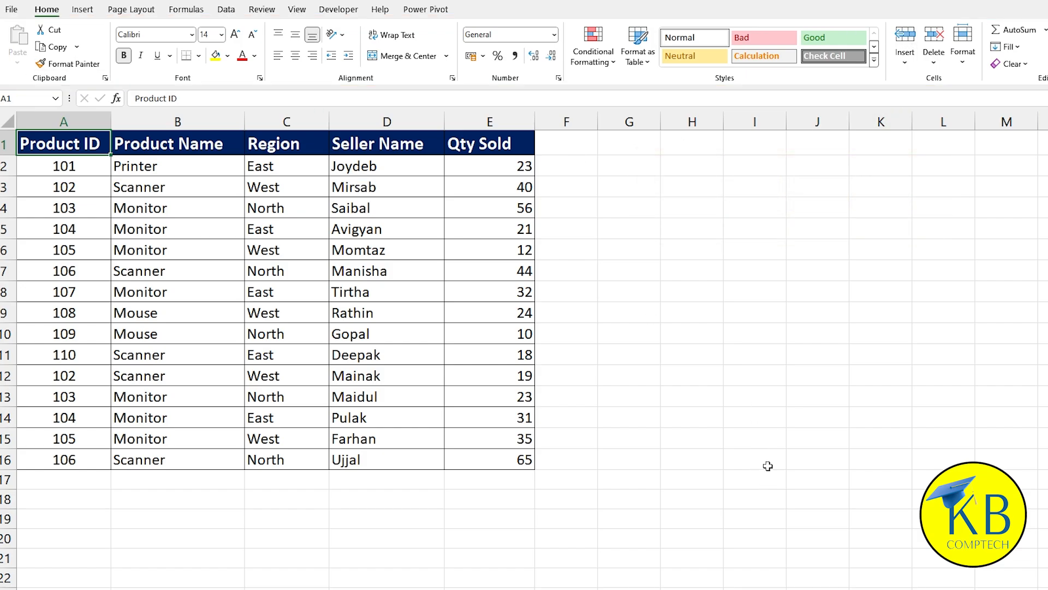
# Collapse the ribbon on the product sales sheet and expand it again
pyautogui.hotkey('ctrl', 'F1')
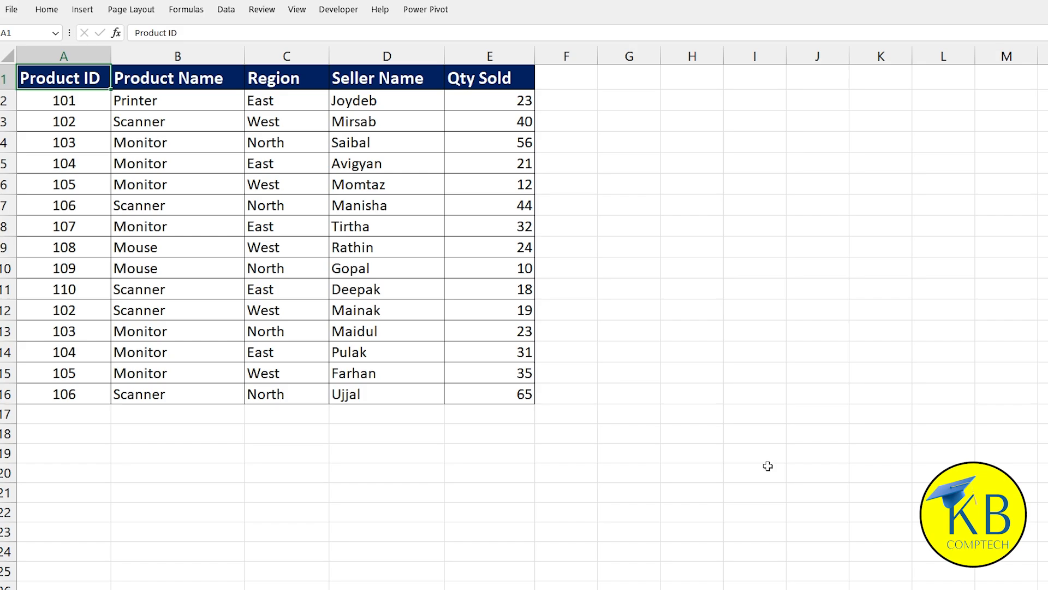
pyautogui.hotkey('ctrl', 'F1')
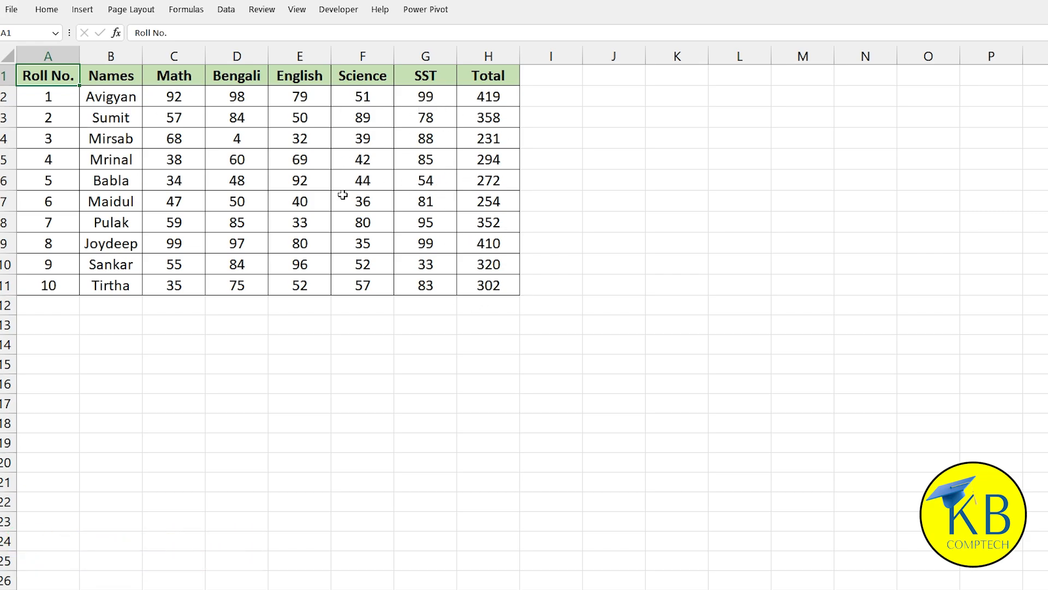
# View the print preview of the student marks sheet and return to the worksheet
pyautogui.hotkey('ctrl', 'F2')
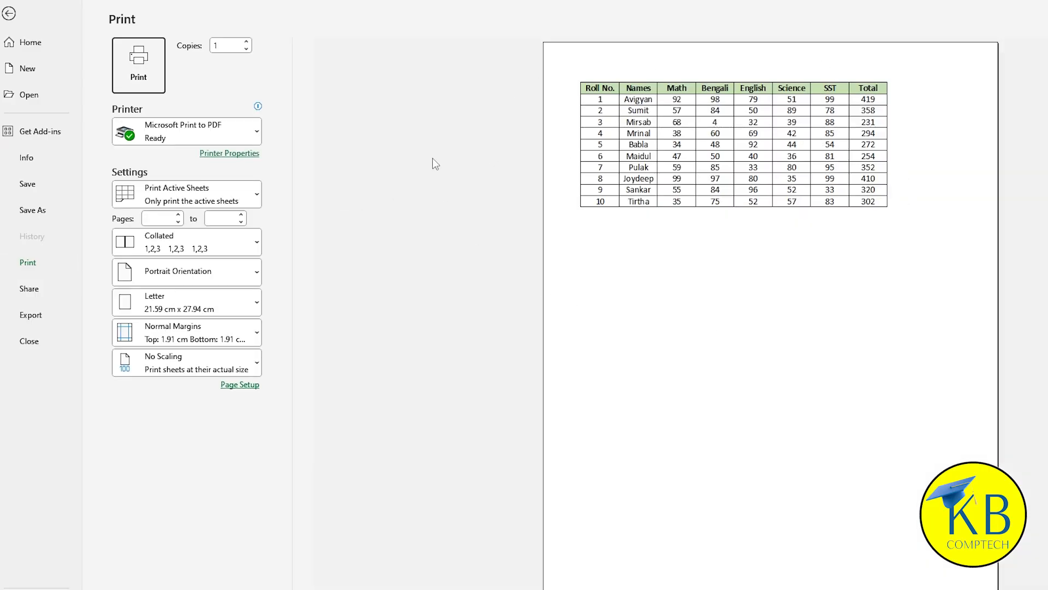
pyautogui.click(9, 14)
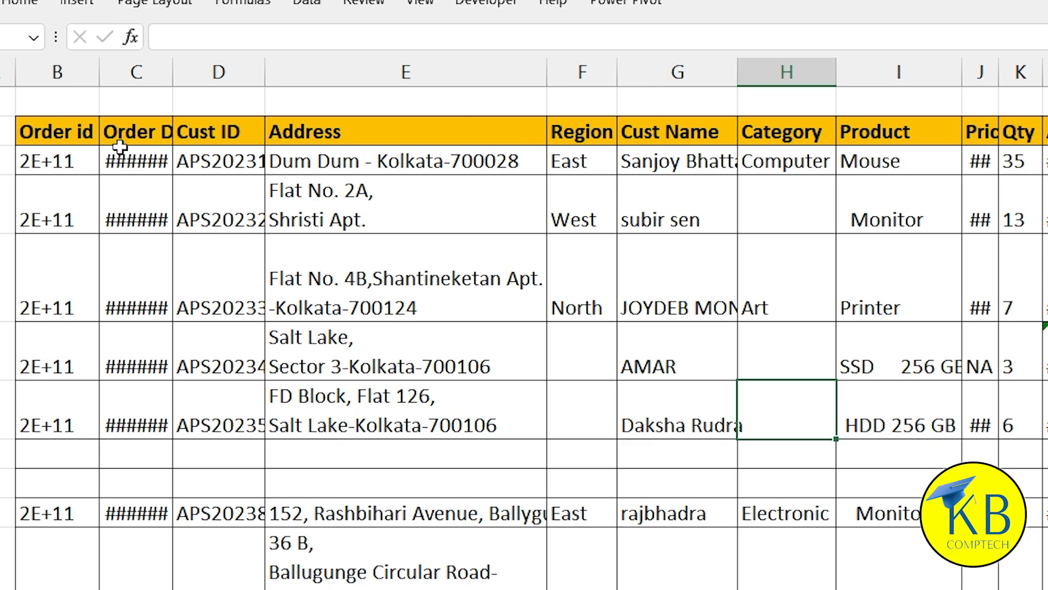
# Auto-fit the width of the Order Date column, and auto-fit all columns of the whole order sheet at once
pyautogui.doubleClick(172, 72)
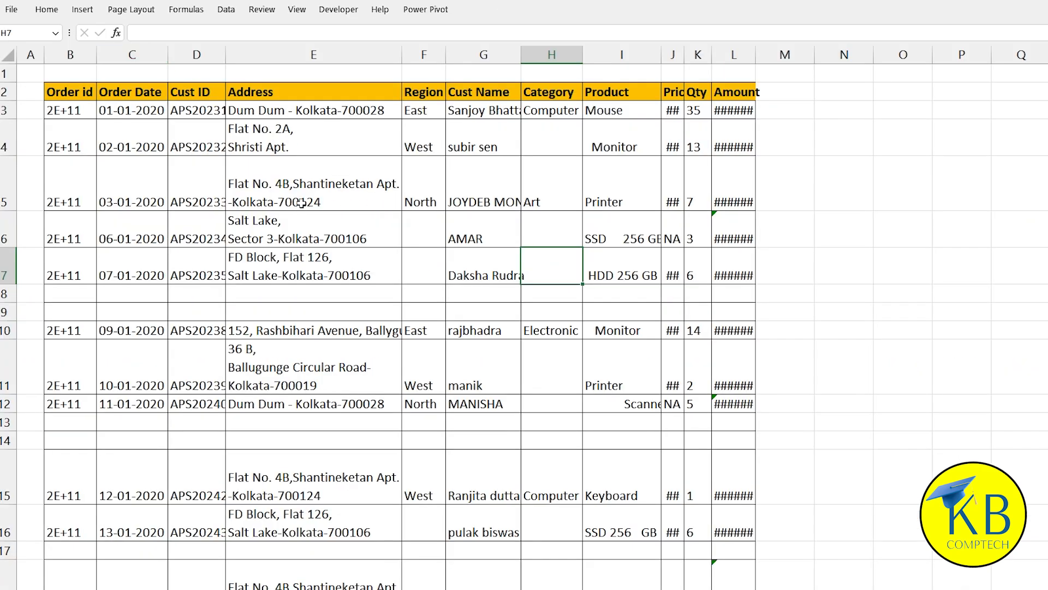
pyautogui.click(257, 358)
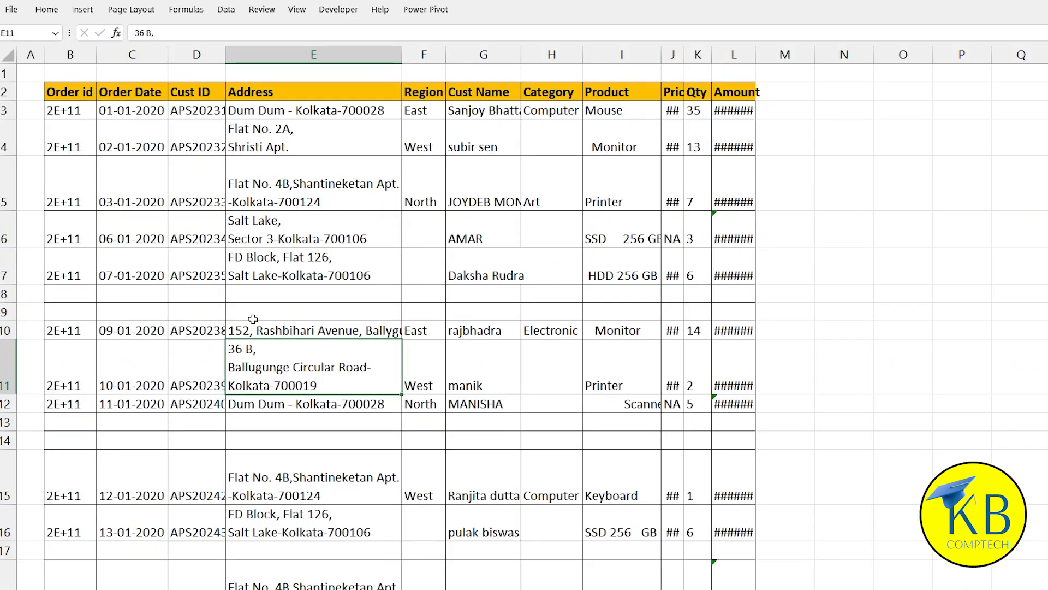
pyautogui.click(184, 201)
pyautogui.click(8, 52)
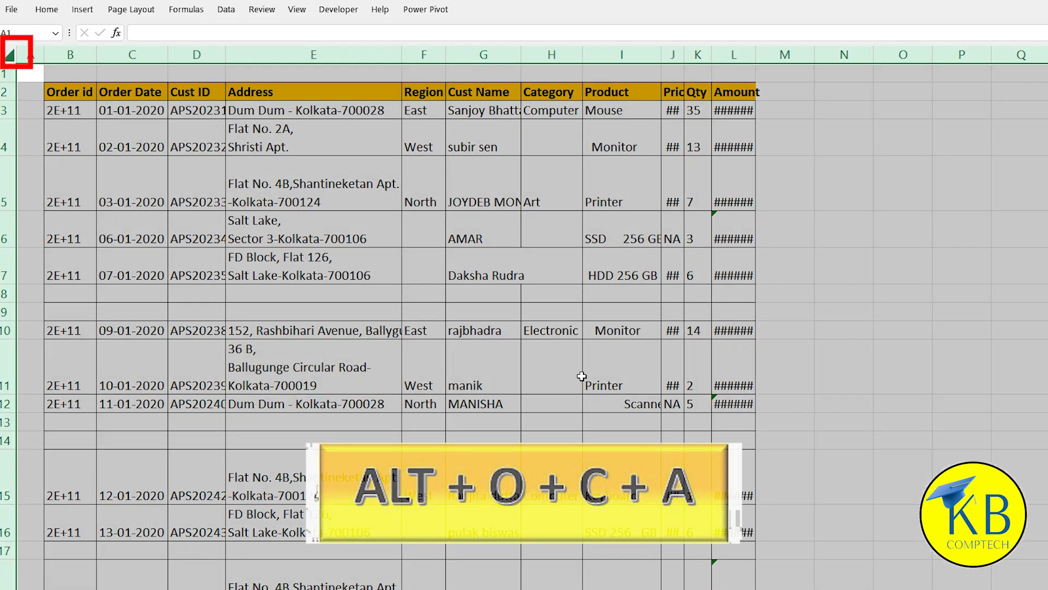
pyautogui.hotkey('alt', 'o')
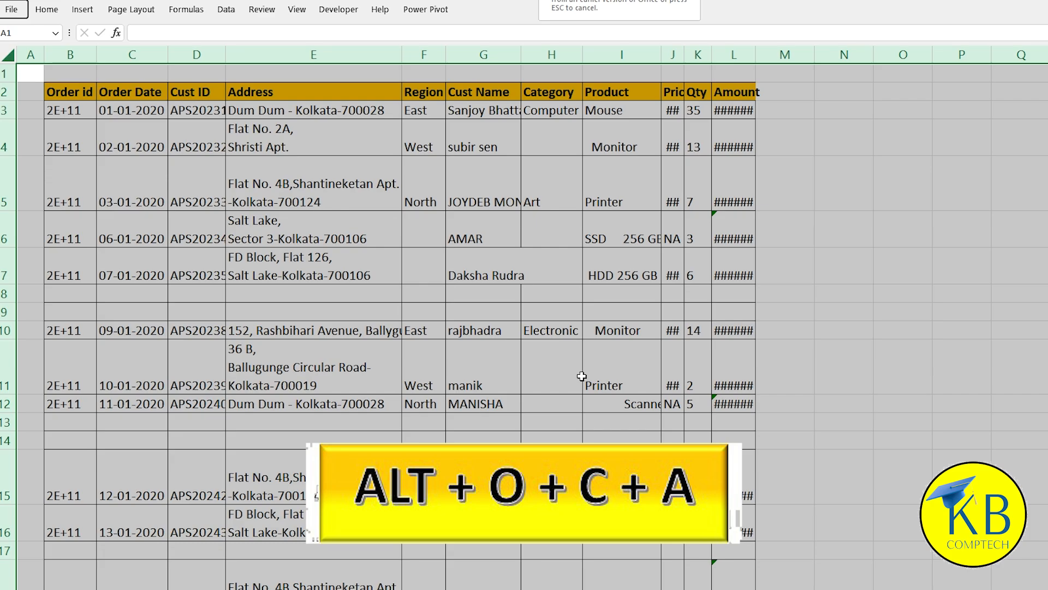
pyautogui.press('c')
pyautogui.press('a')
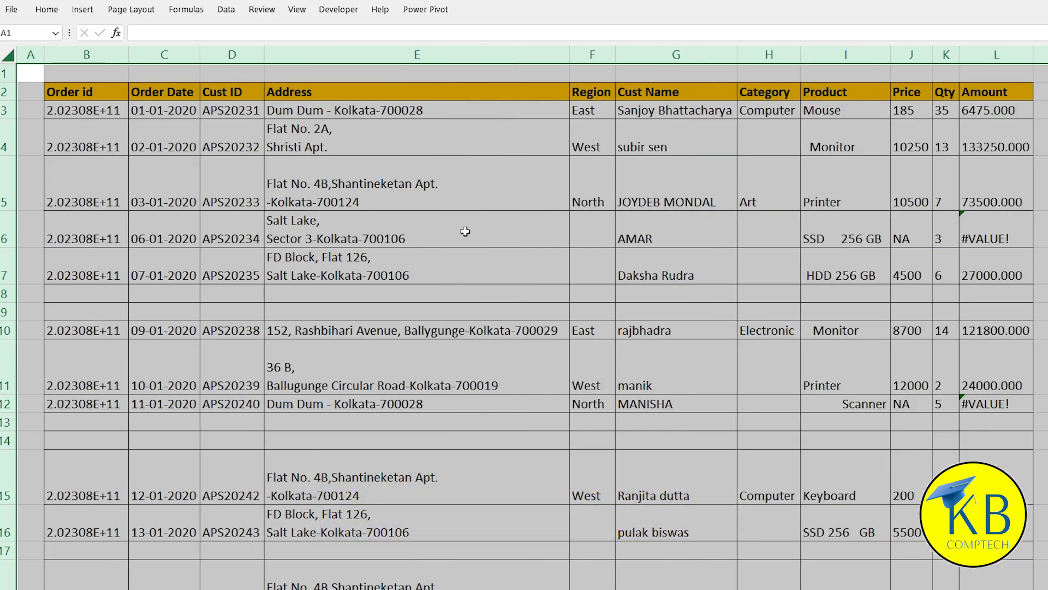
pyautogui.click(377, 171)
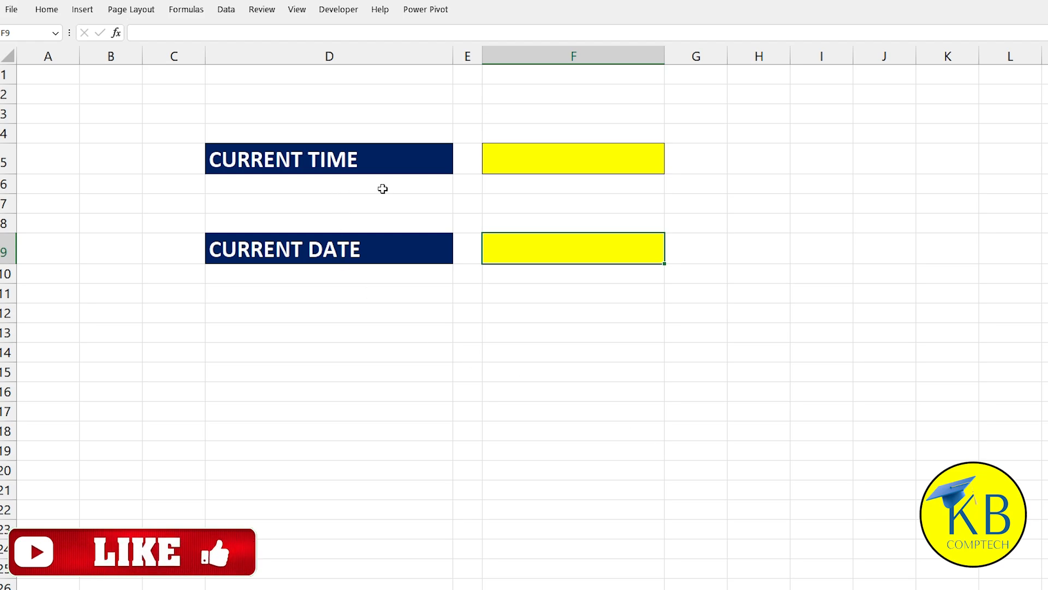
# Insert the current time in cell F5 and the current date in cell F9
pyautogui.click(593, 162)
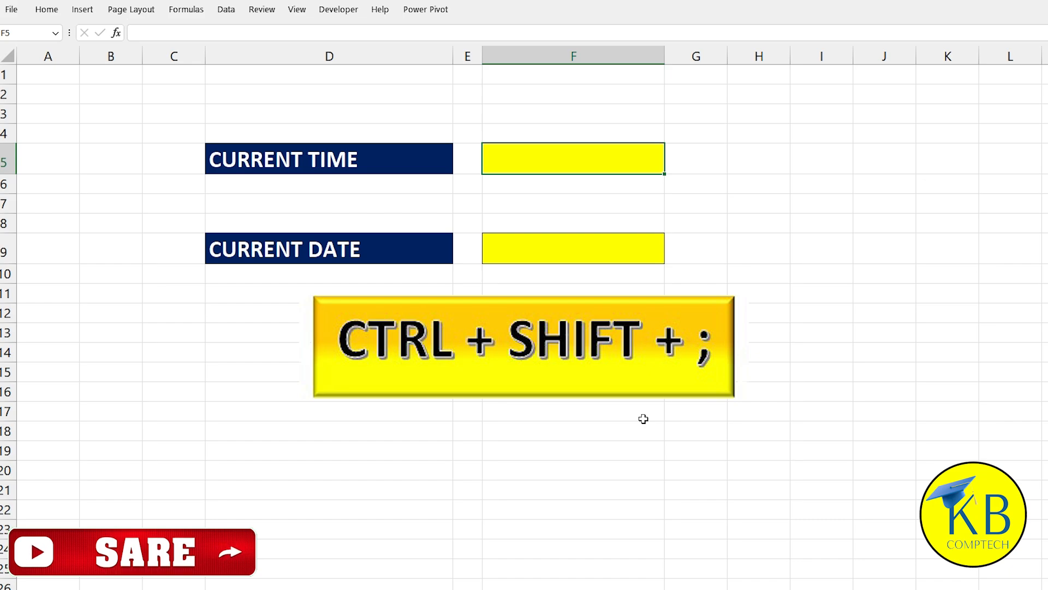
pyautogui.hotkey('ctrl', 'shift', ';')
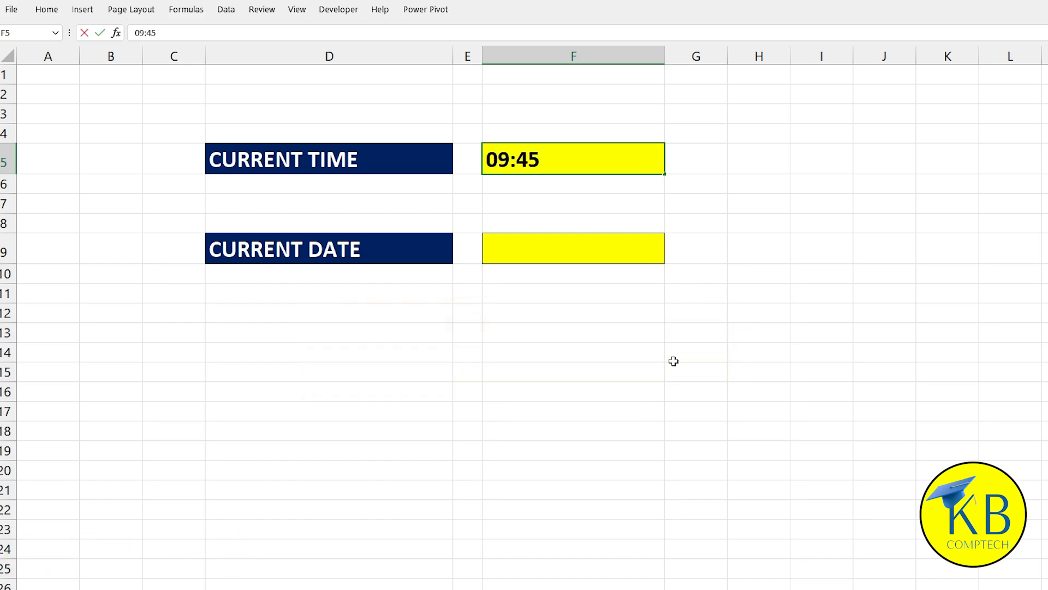
pyautogui.press('Return')
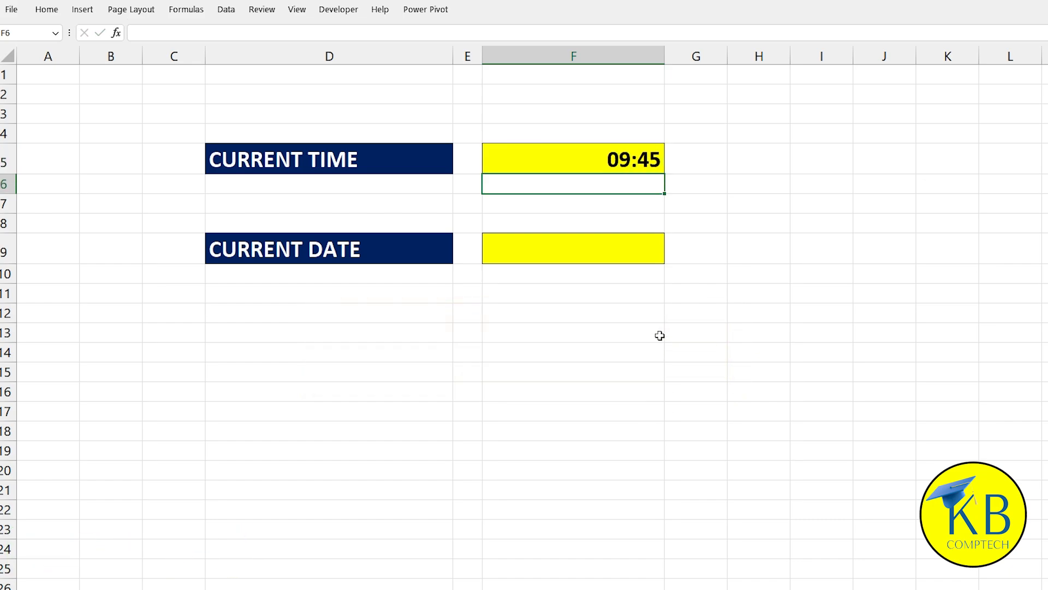
pyautogui.click(591, 255)
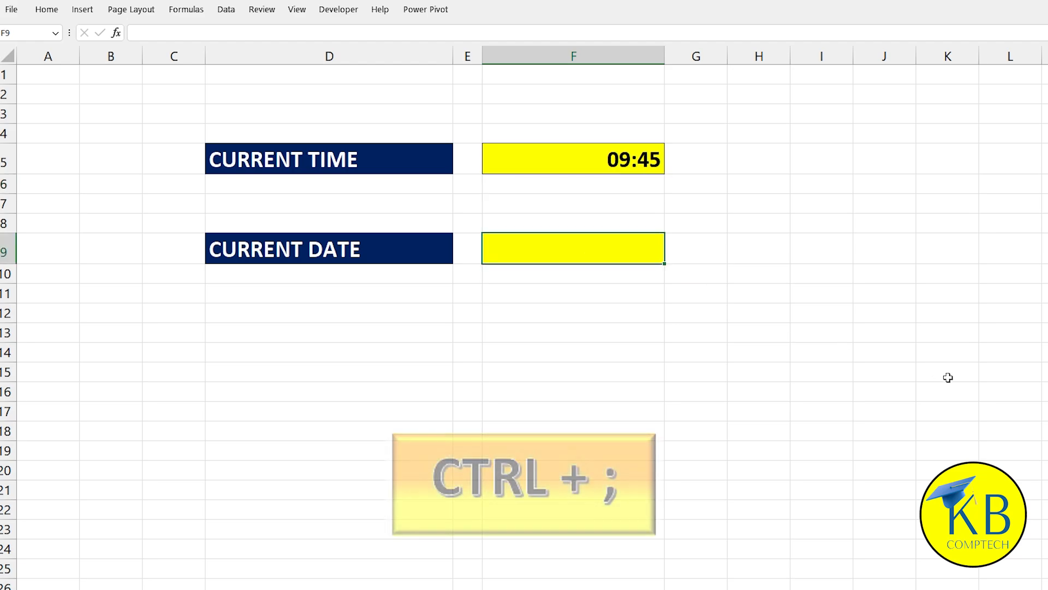
pyautogui.hotkey('ctrl', ';')
pyautogui.press('Return')
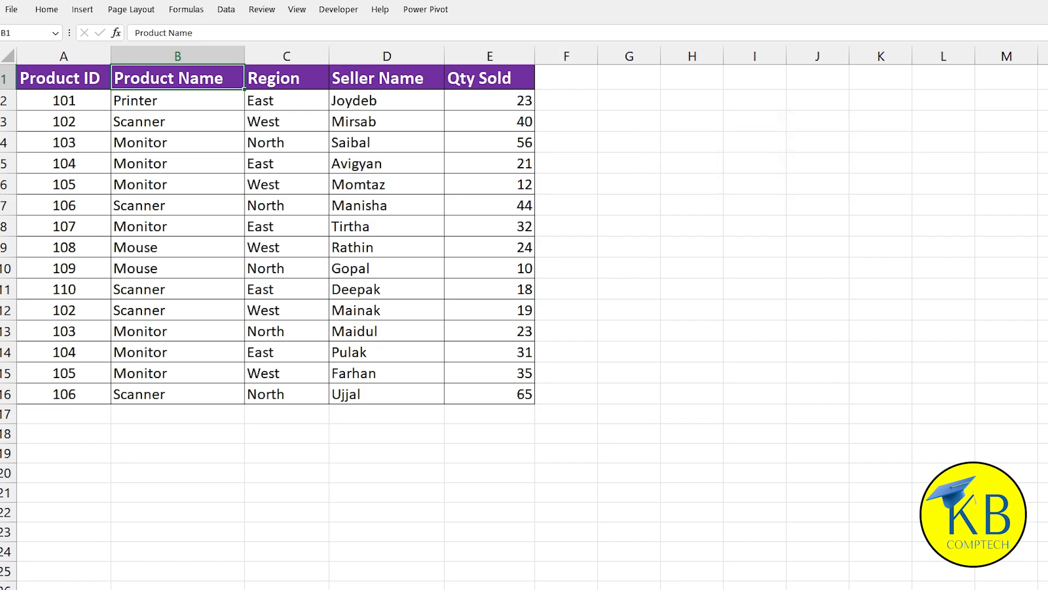
# Switch to the blank Book1 workbook and close it without saving, and close the Excel window showing the product sales sheet
pyautogui.moveTo(488, 589)
pyautogui.click(721, 587)
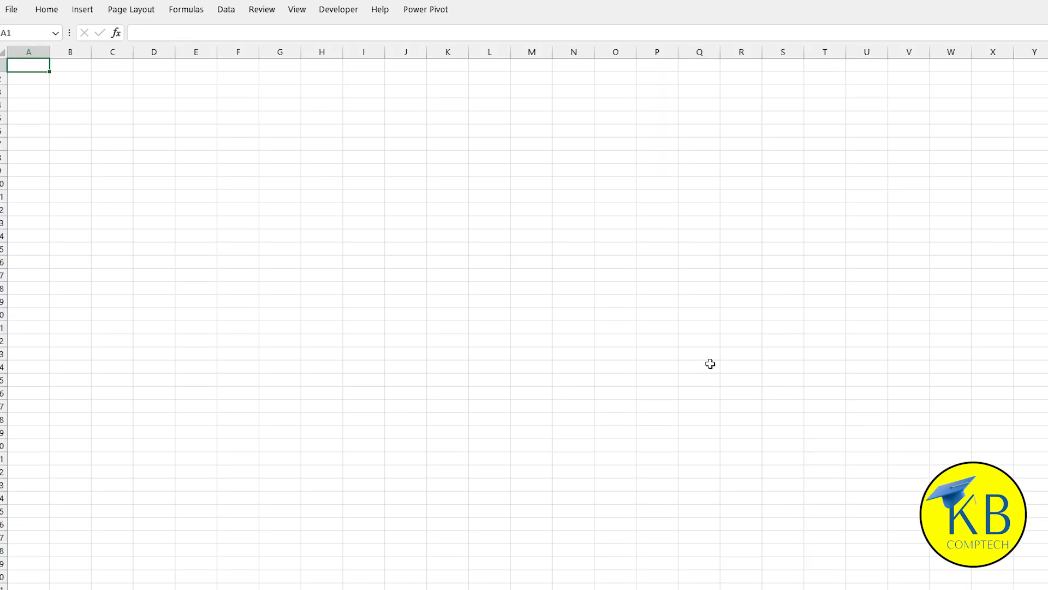
pyautogui.hotkey('ctrl', 'w')
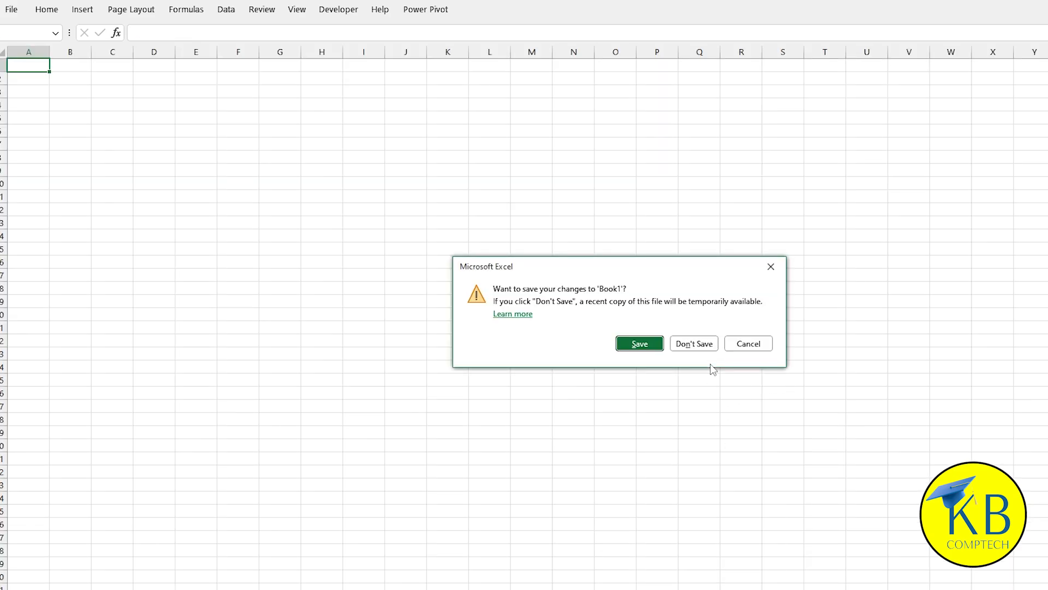
pyautogui.click(704, 344)
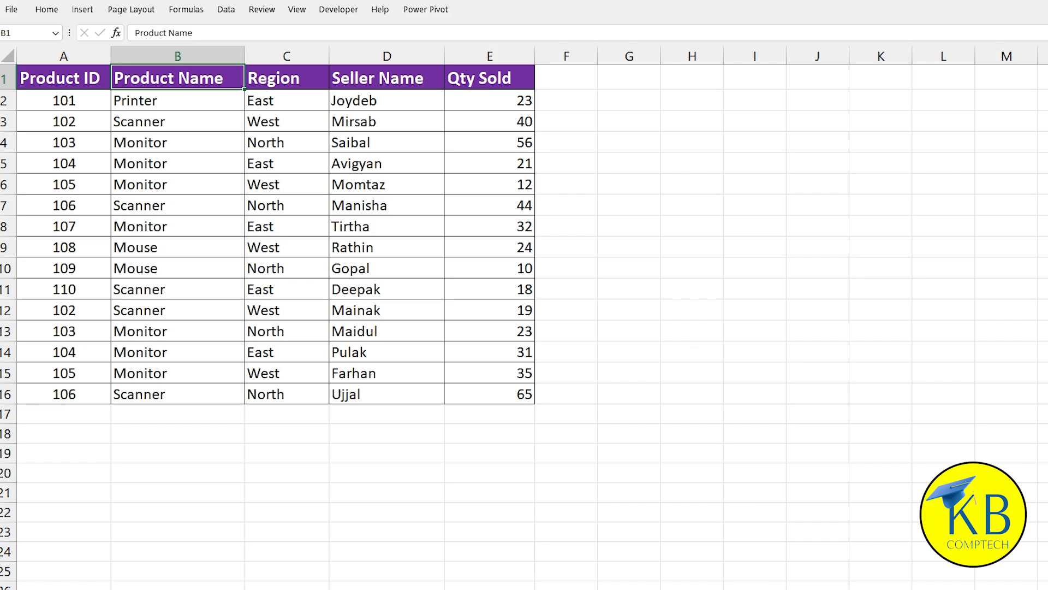
pyautogui.click(487, 574)
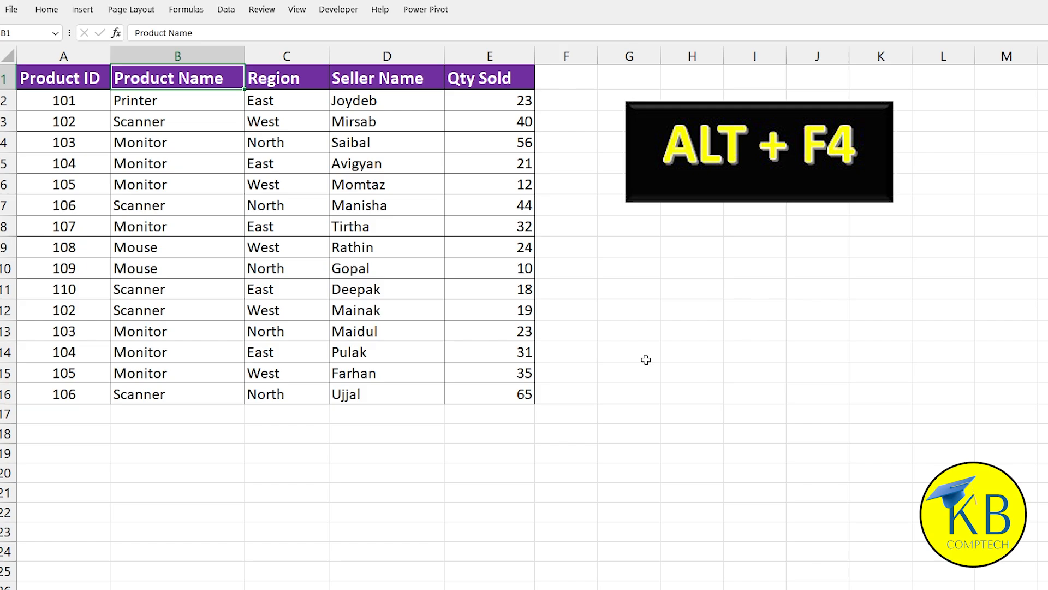
pyautogui.hotkey('alt', 'F4')
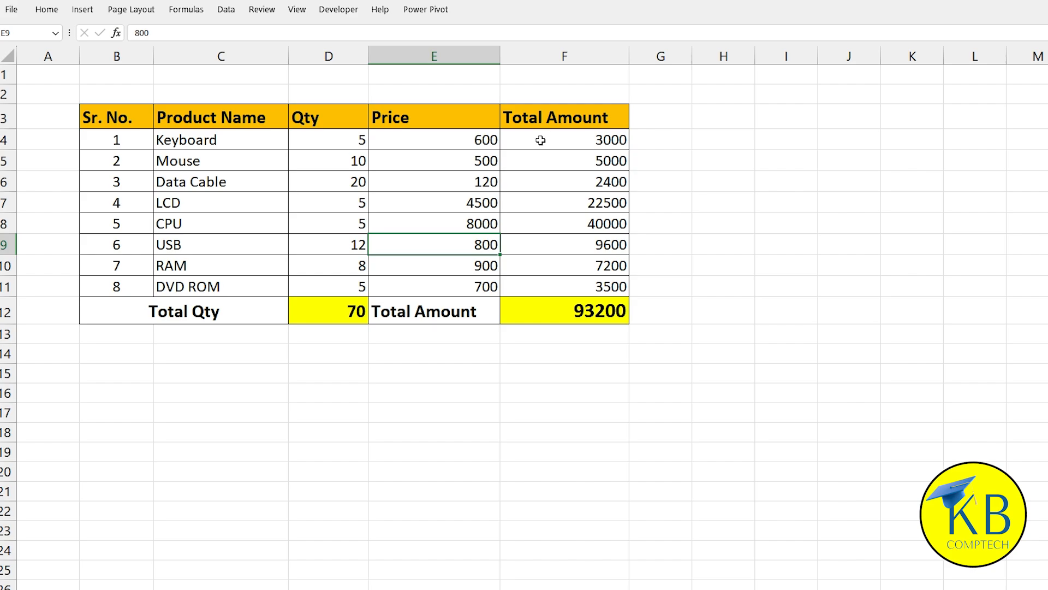
# Format the Total Amount values in F4:F12 as Number with 2 decimal places
pyautogui.moveTo(540, 140); pyautogui.dragTo(533, 308)
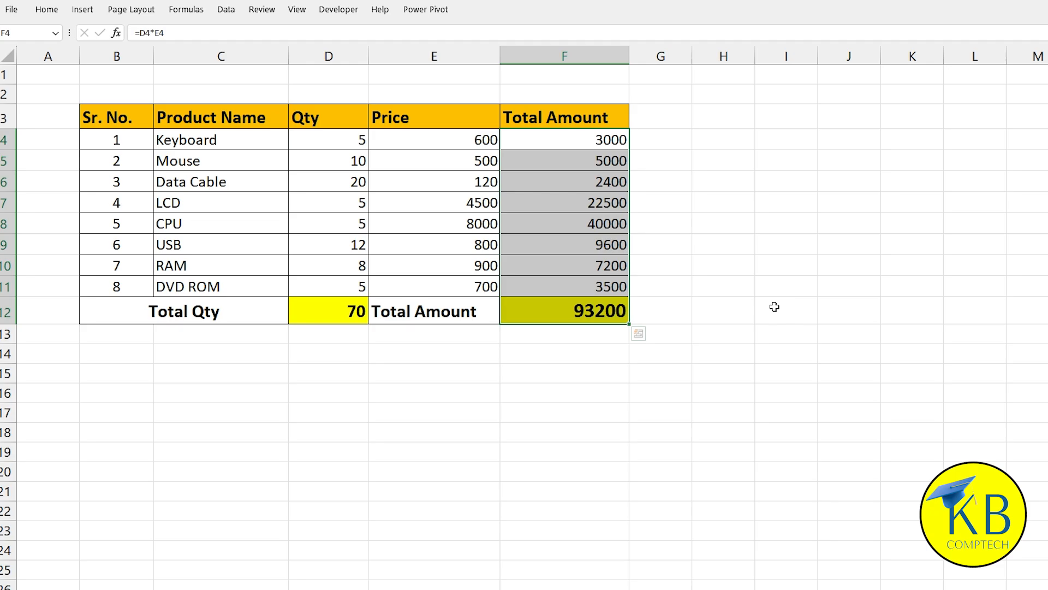
pyautogui.hotkey('ctrl', '1')
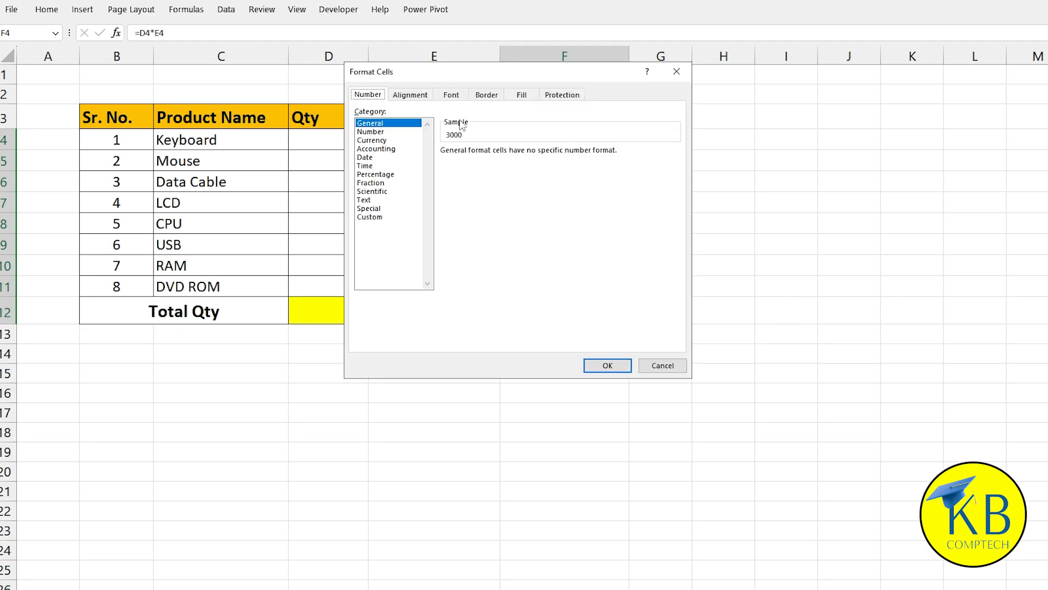
pyautogui.click(380, 132)
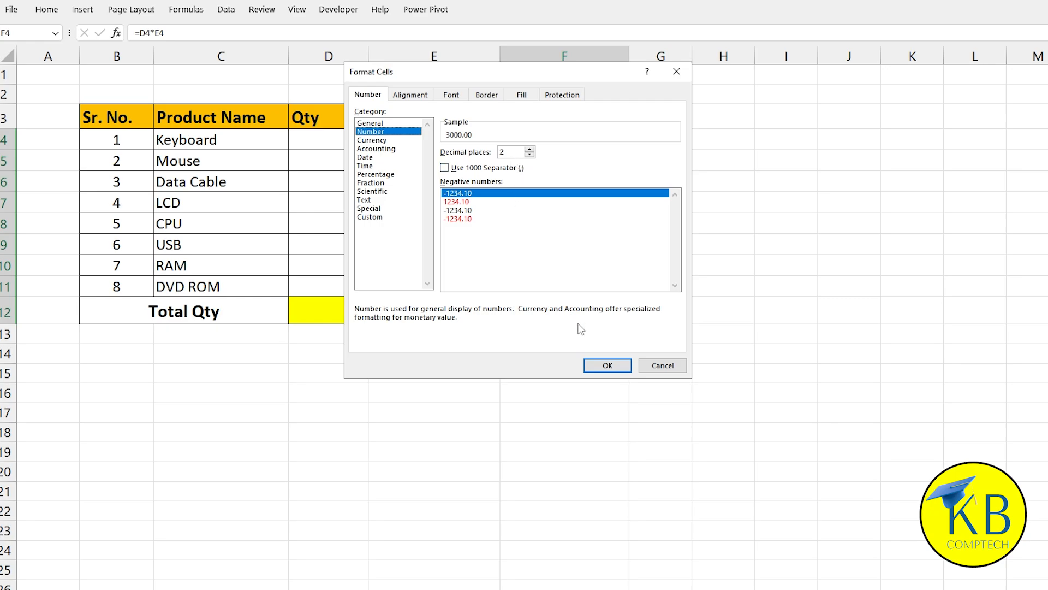
pyautogui.click(614, 367)
pyautogui.click(576, 223)
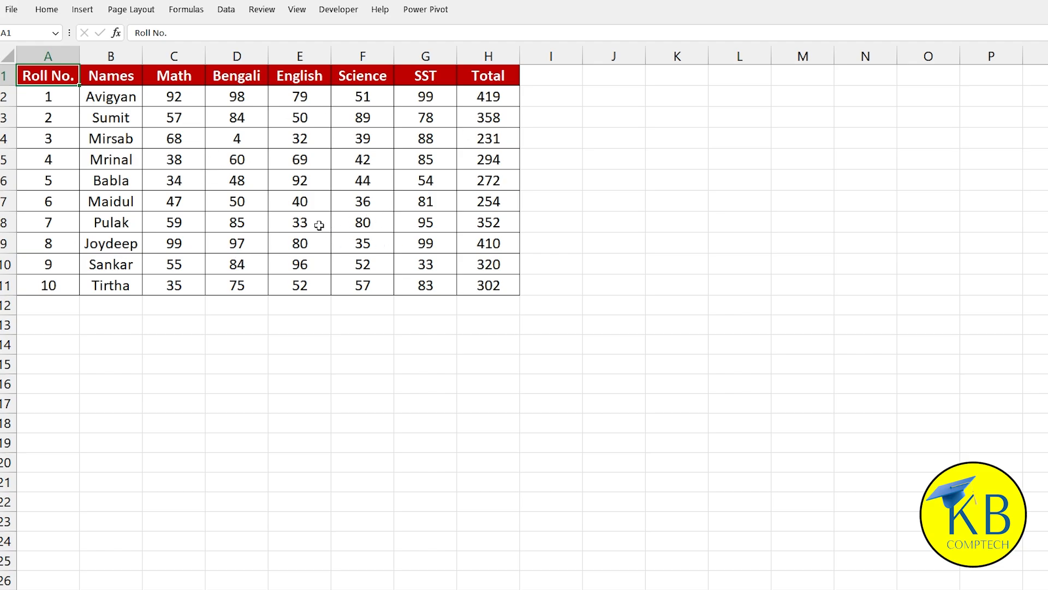
# Insert a default column chart from the whole student marks table and move it up beside the data
pyautogui.click(253, 164)
pyautogui.hotkey('ctrl', 'a')
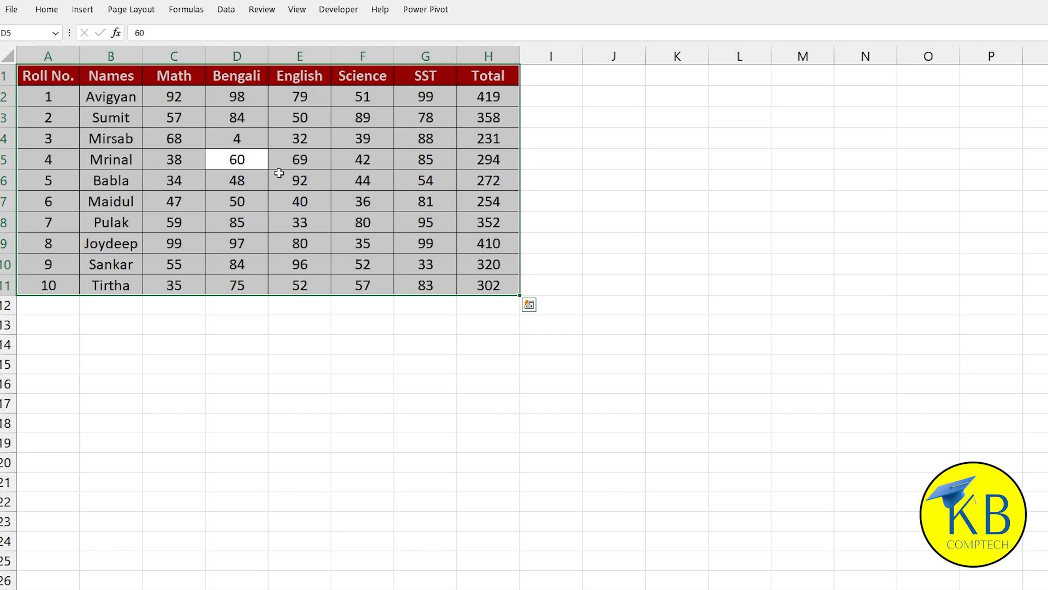
pyautogui.hotkey('alt', 'F1')
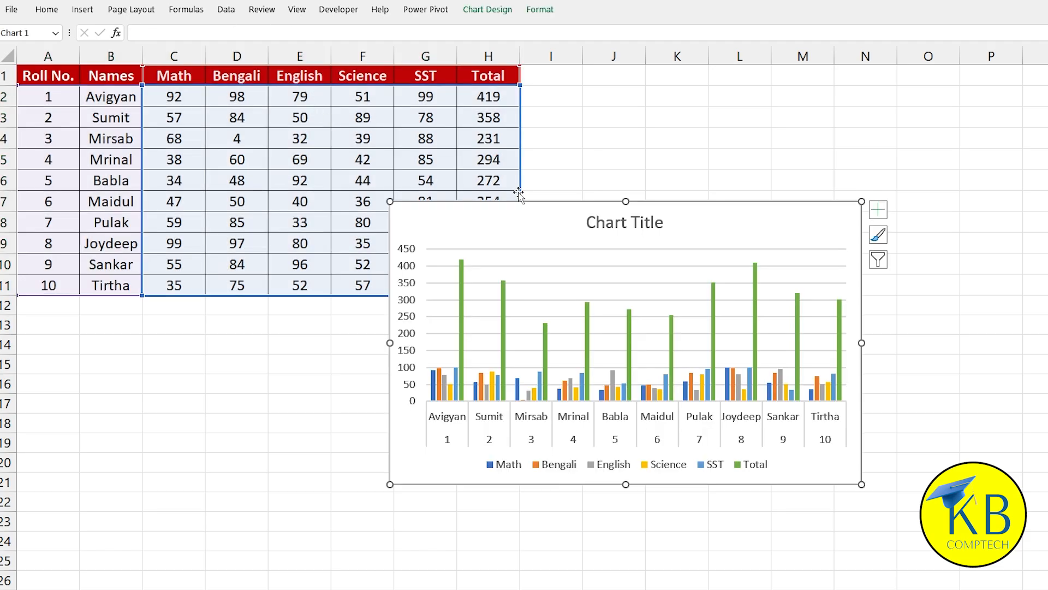
pyautogui.moveTo(515, 202); pyautogui.dragTo(665, 82)
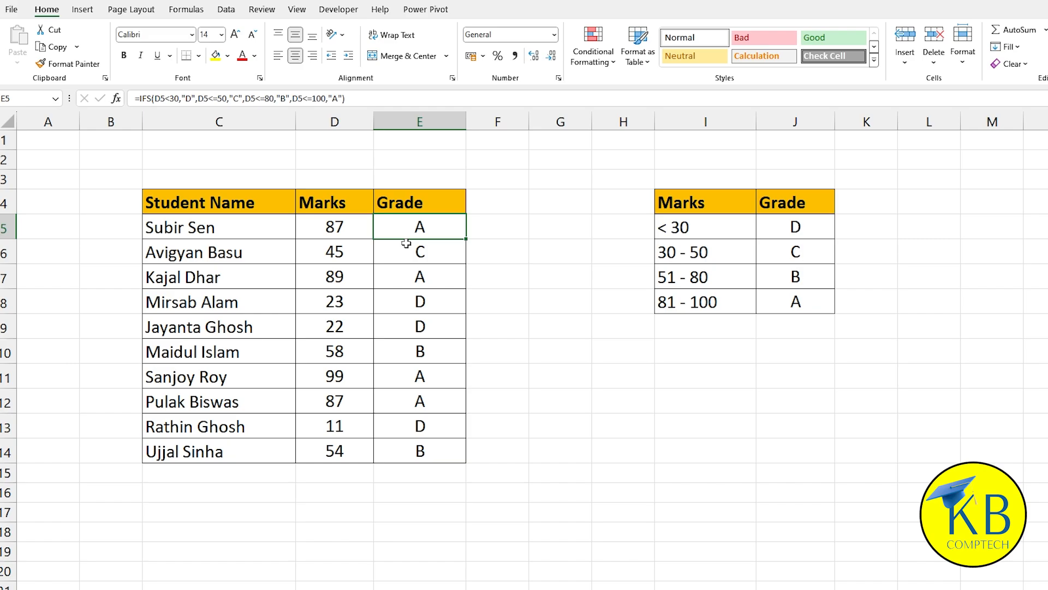
# Expand the formula bar for the IFS grade formula in E5 and collapse it again
pyautogui.hotkey('ctrl', 'shift', 'u')
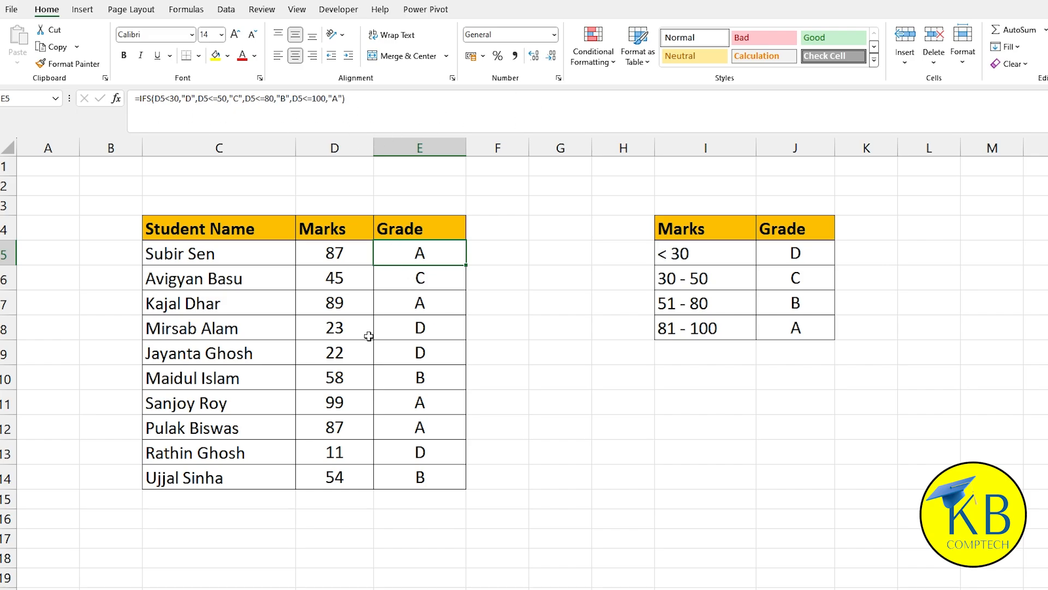
pyautogui.hotkey('ctrl', 'shift', 'u')
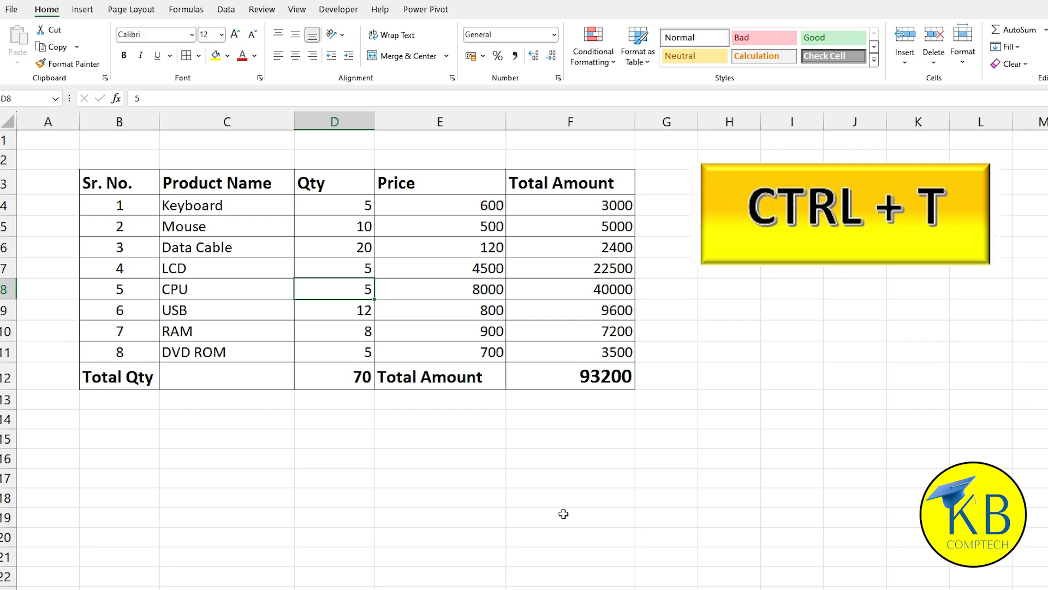
# Convert the whole product range B3:F12 into an Excel table with headers, and select cell D6 inside it
pyautogui.click(215, 269)
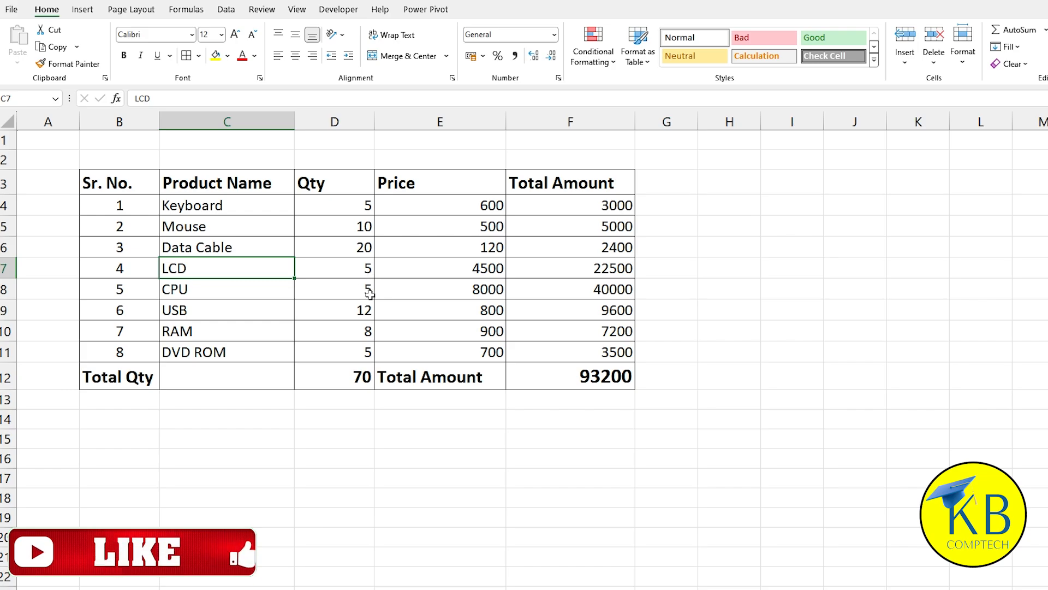
pyautogui.hotkey('ctrl', 'a')
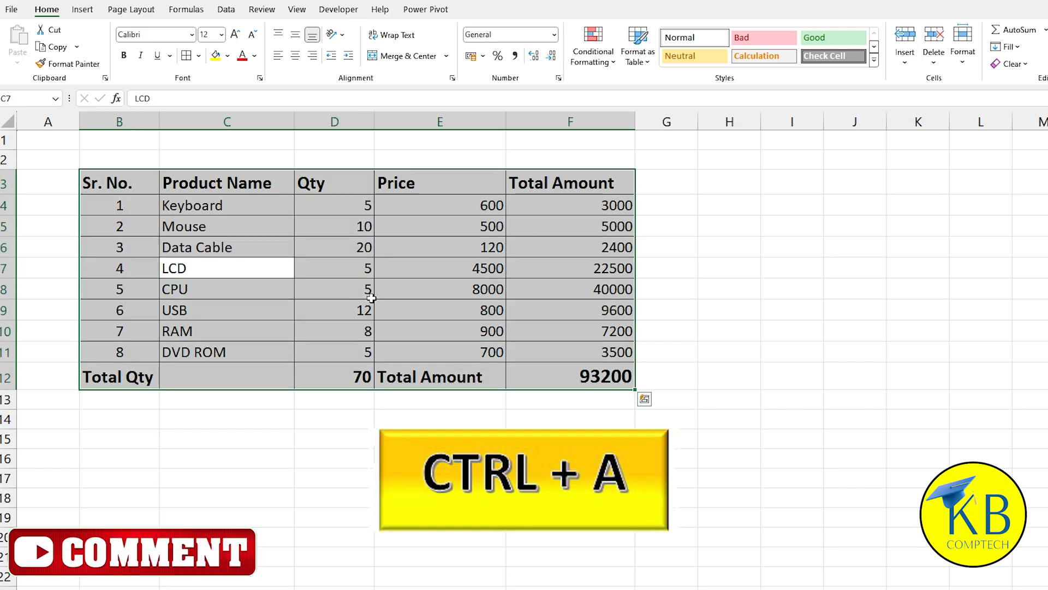
pyautogui.hotkey('ctrl', 't')
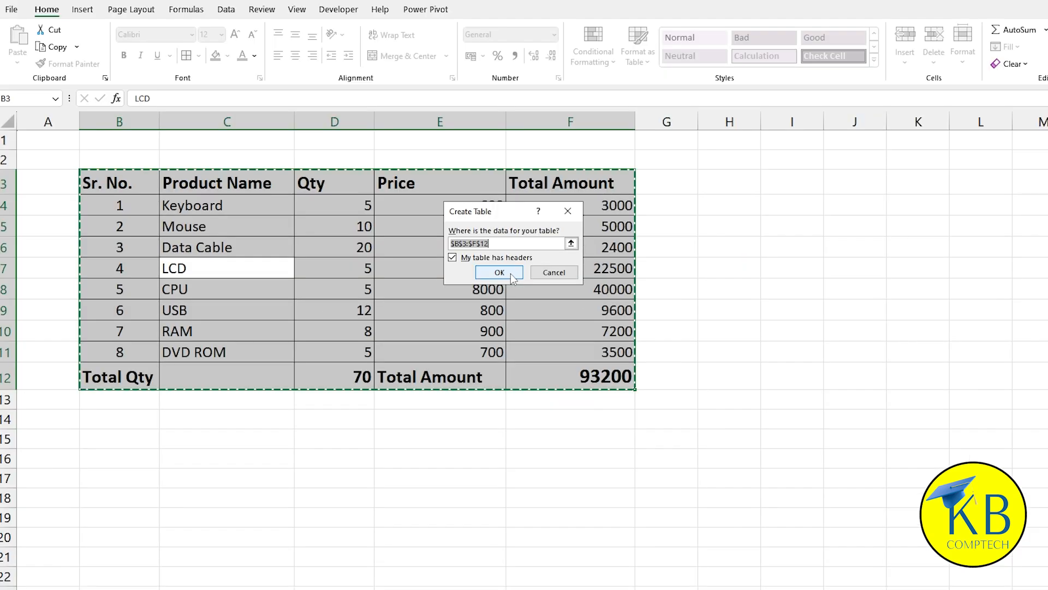
pyautogui.click(499, 272)
pyautogui.click(169, 244)
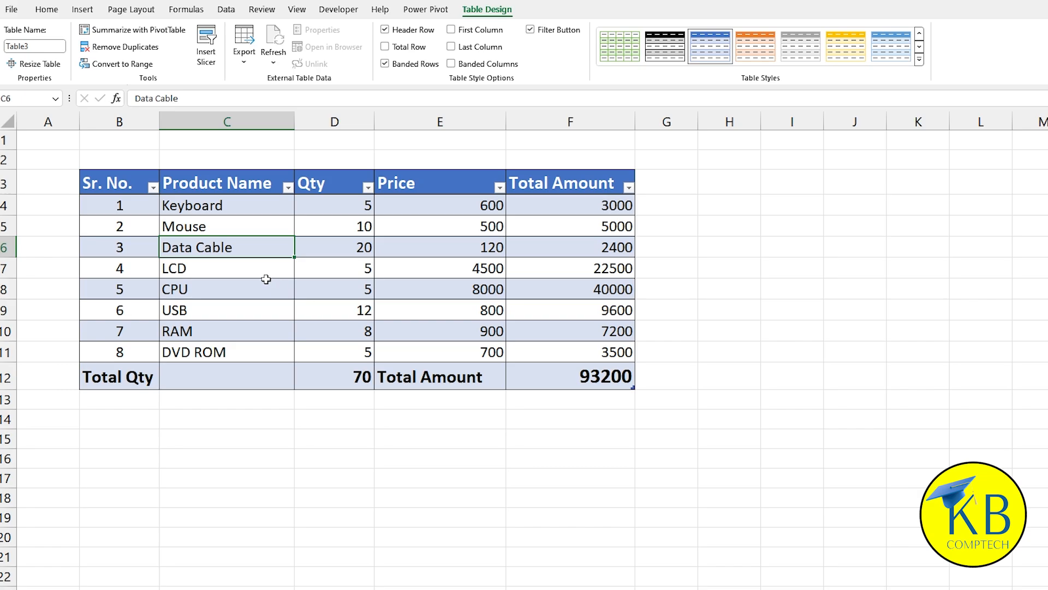
pyautogui.press('Right')
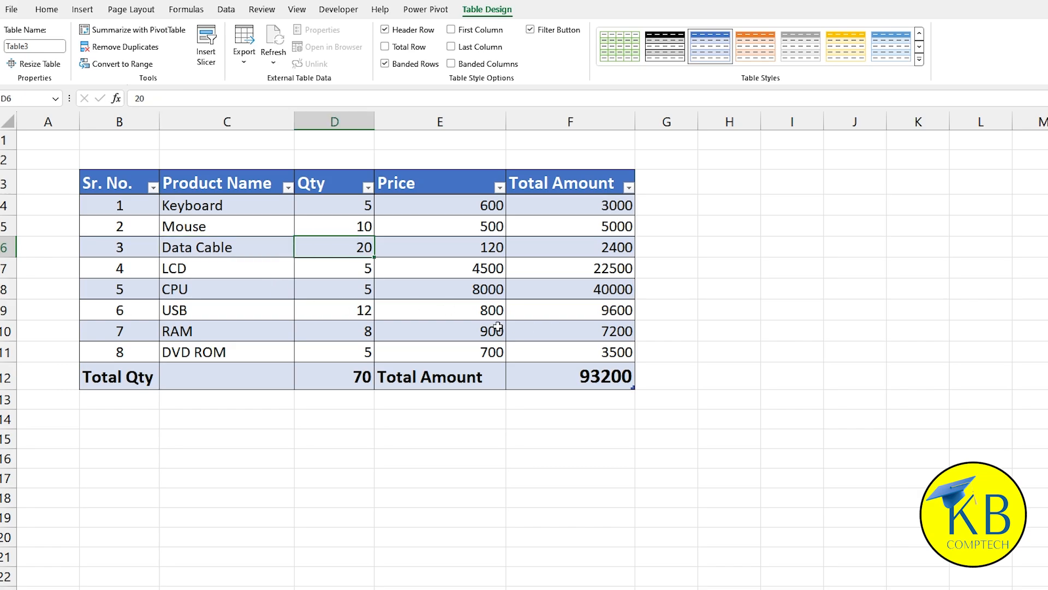